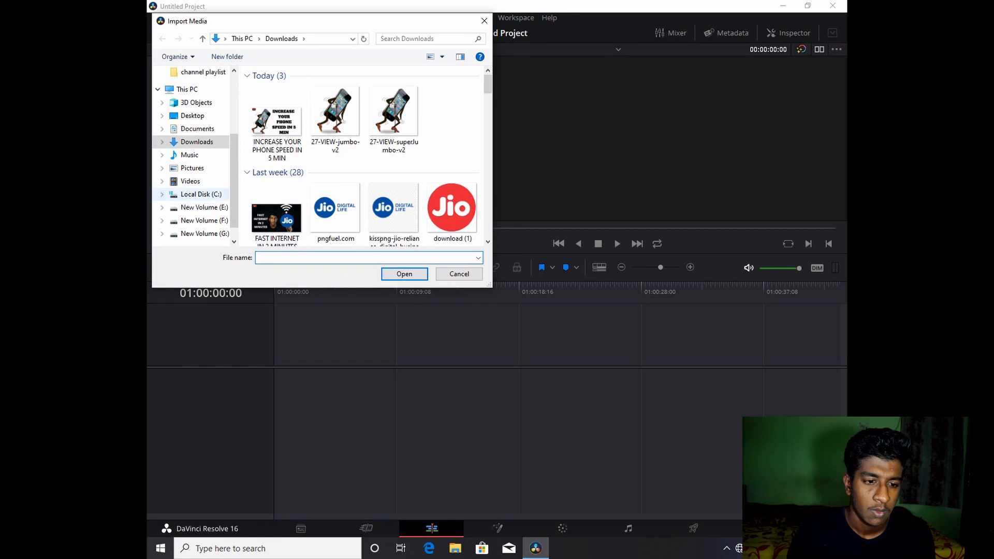
- Import the clip video editing 1 from the BB TECH folder on New Volume (E:) into the media pool
left_click(199, 207)
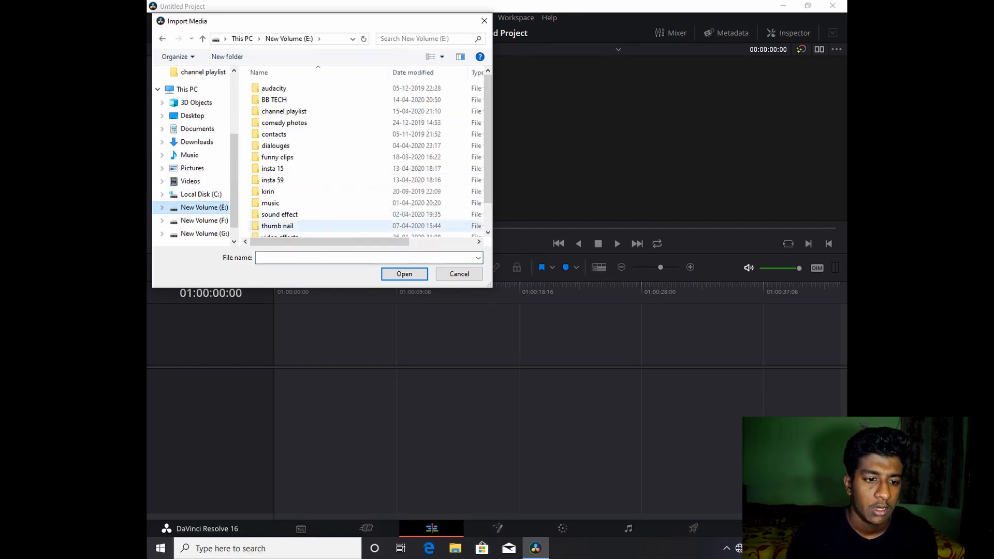
double_click(321, 100)
scroll(331, 155, "down", 10)
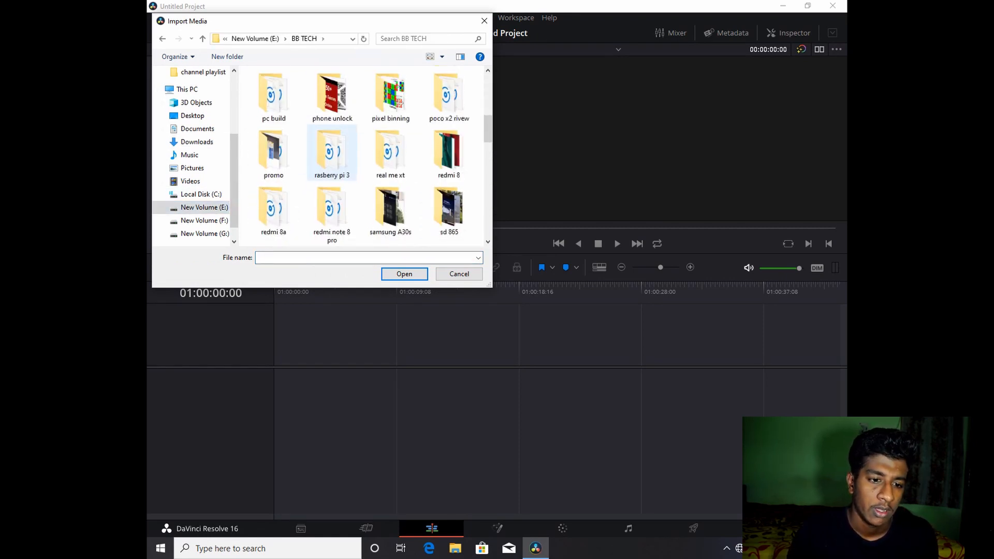
scroll(332, 171, "down", 3)
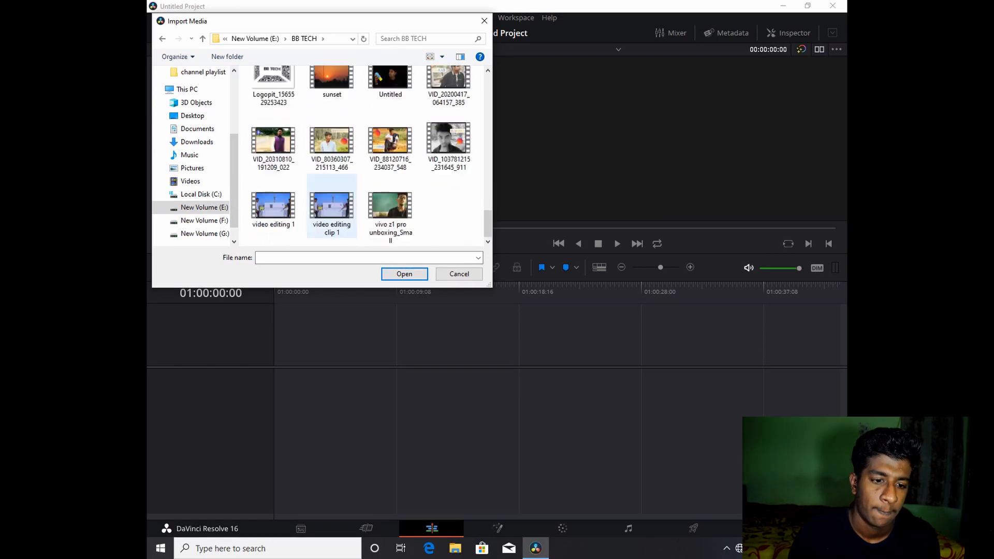
left_click(274, 205)
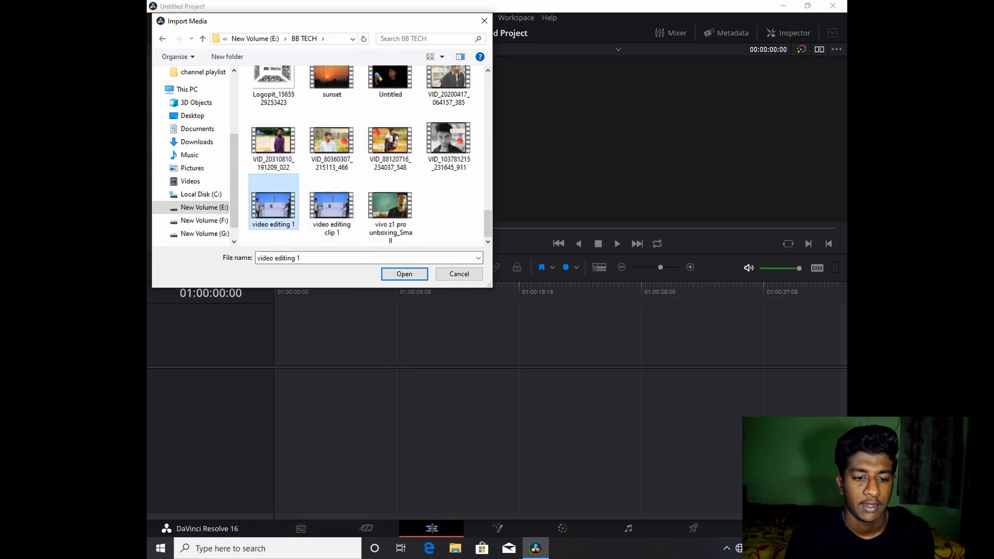
left_click(404, 274)
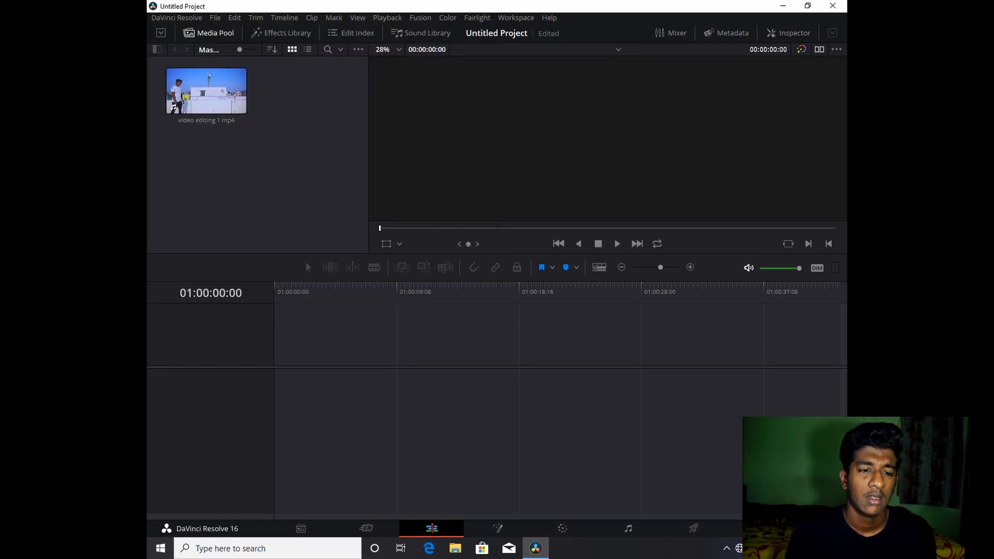
- Place video editing 1.mp4 on the timeline and open it in the Fusion page
left_click(196, 96)
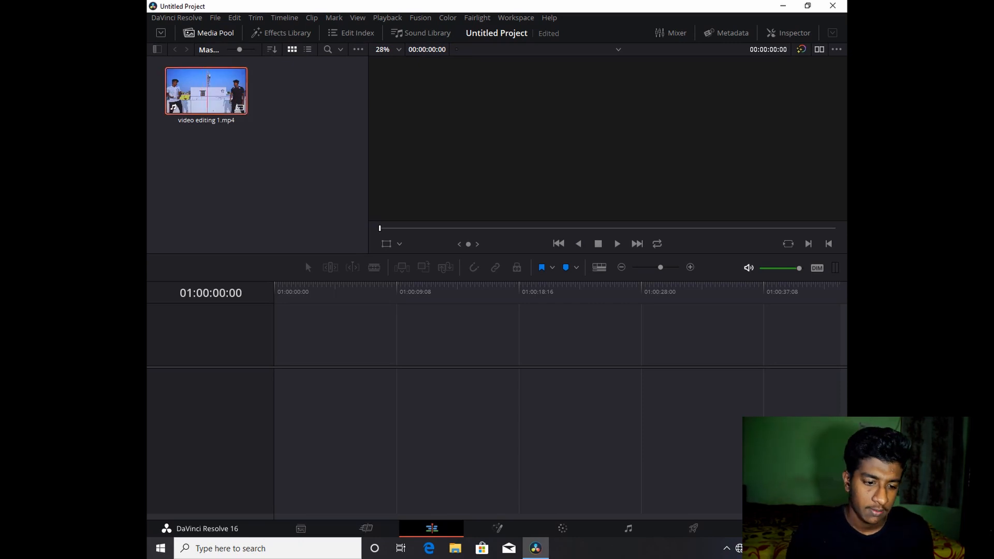
left_click_drag(206, 91, 298, 359)
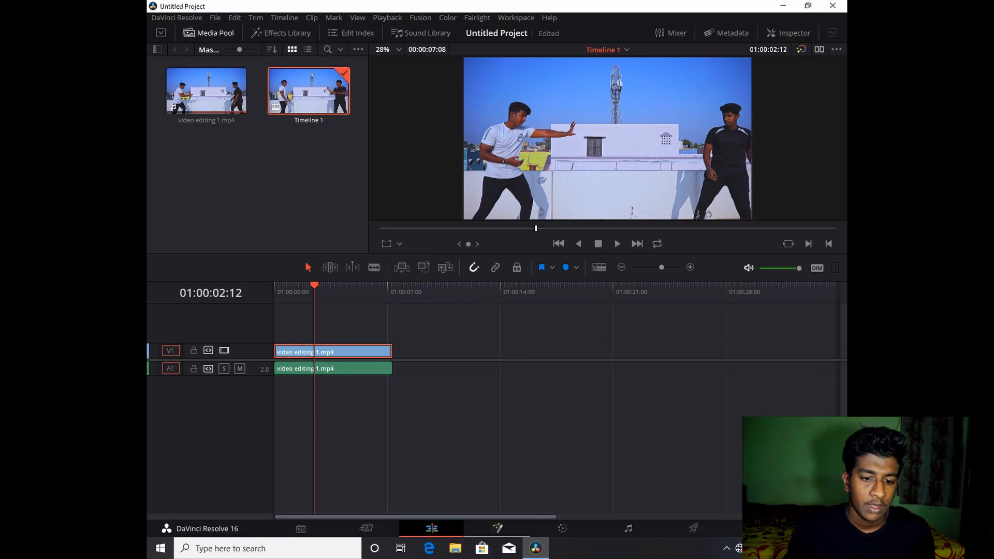
left_click(497, 528)
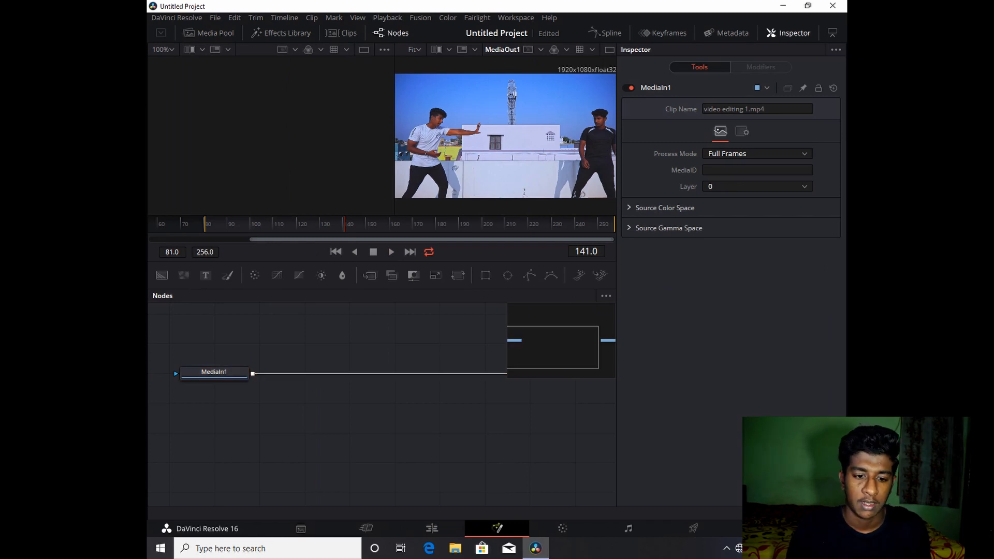
- Add a Background node to the Fusion node graph
key("shift+space")
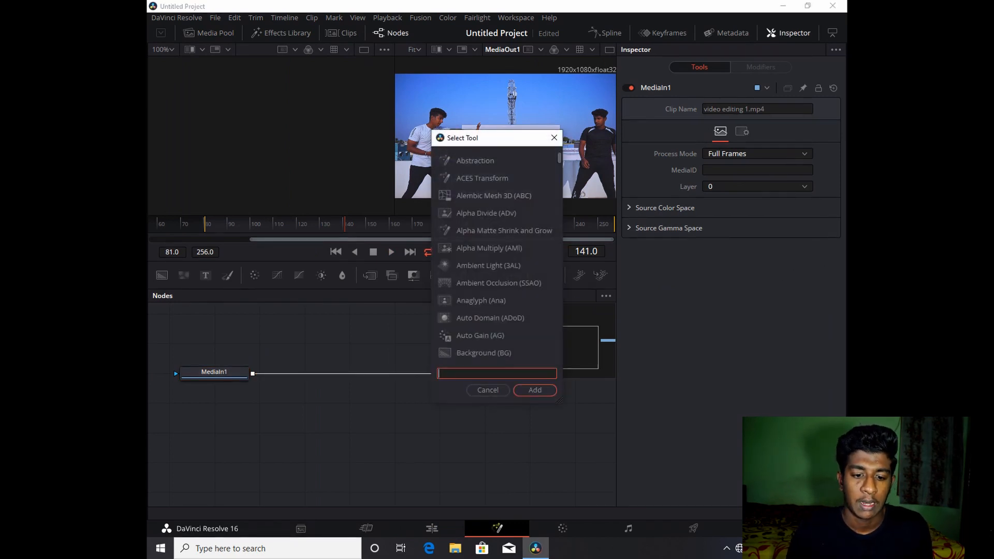
type("Background")
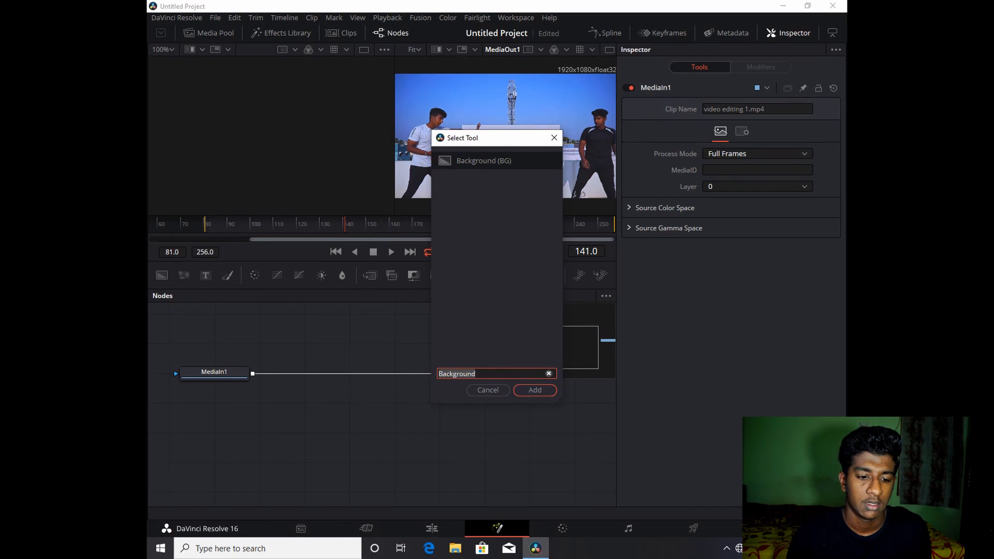
key("Return")
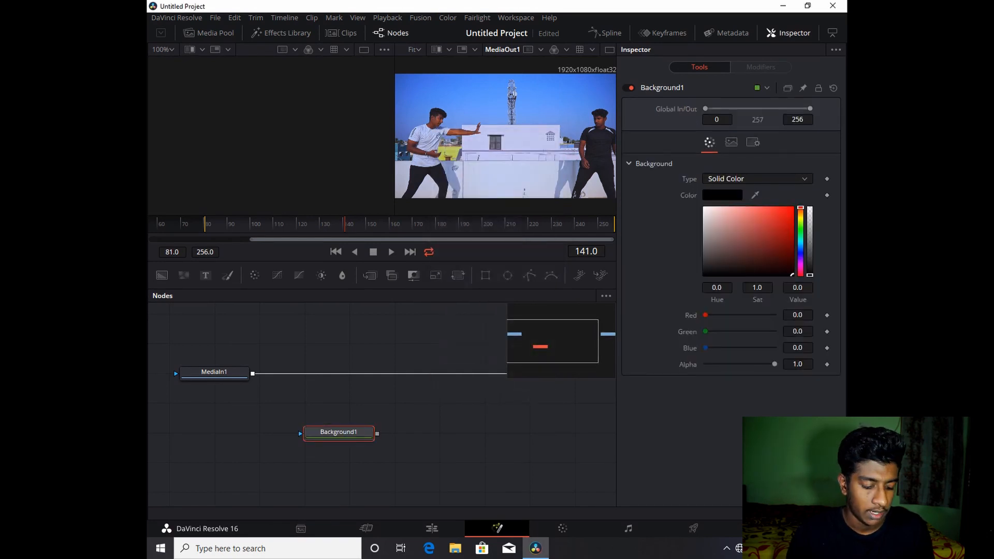
- Add a Paint node connected after the Background node
key("shift+space")
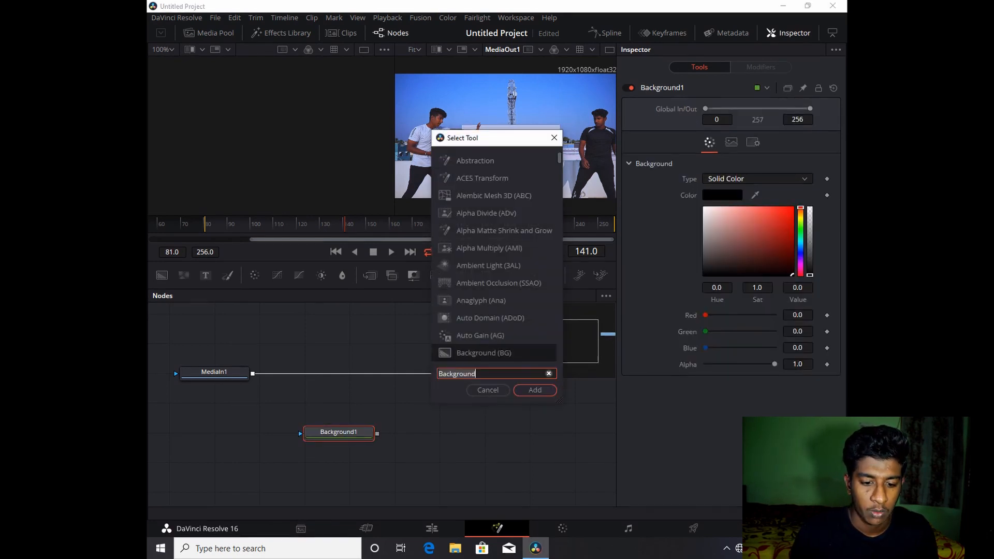
key("BackSpace")
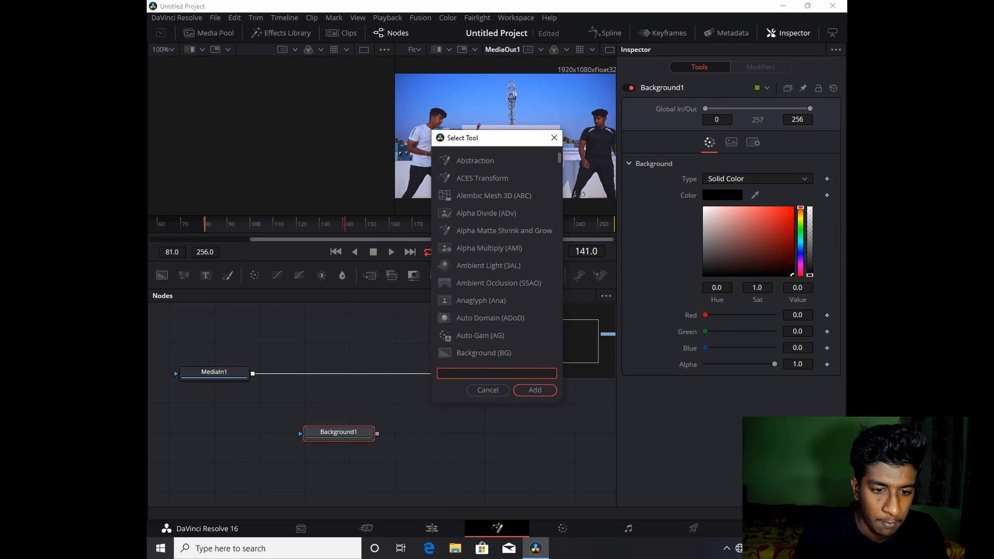
type("paint")
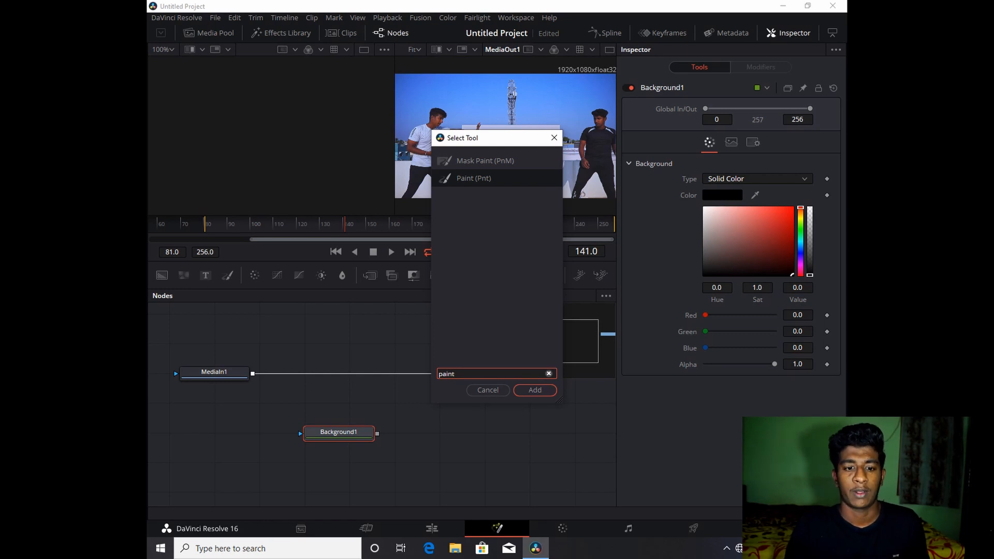
key("Return")
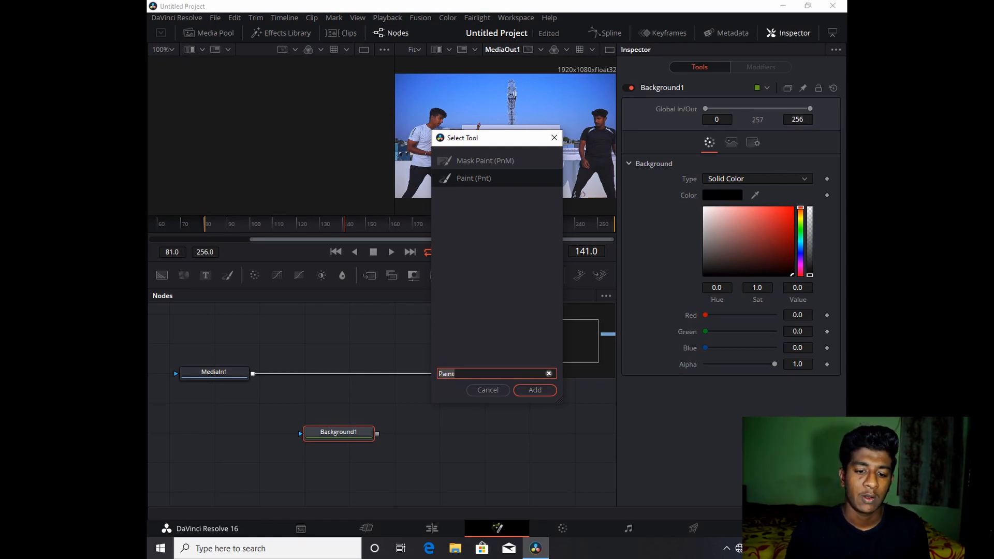
key("Return")
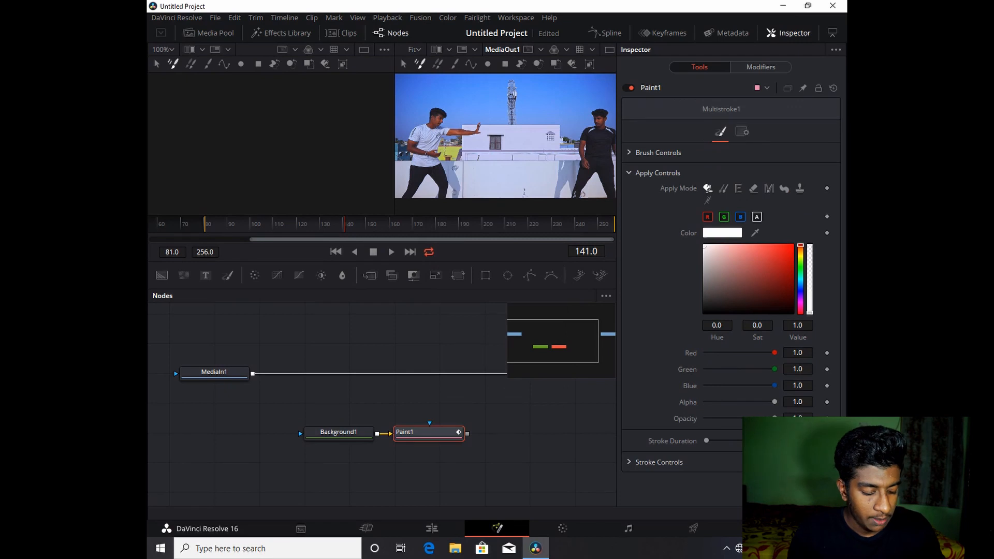
- Add a Soft Glow node connected after the Paint node
key("shift+space")
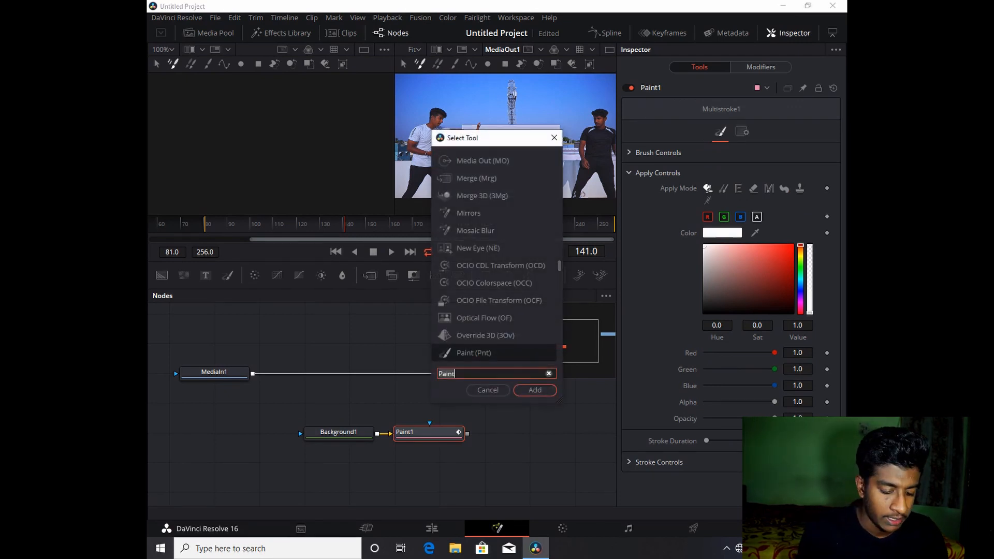
key("BackSpace")
type("s")
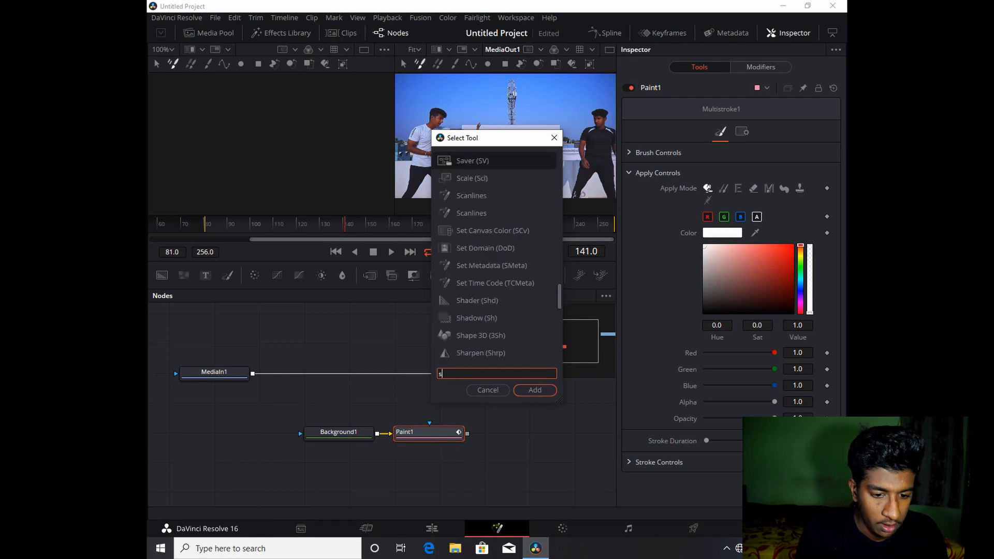
type("oftglow")
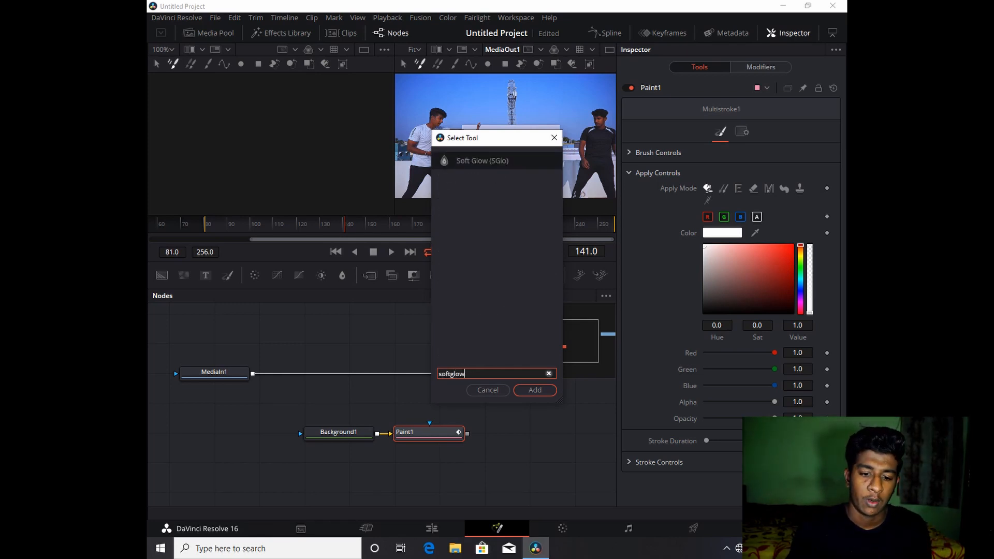
key("Return")
key("Return")
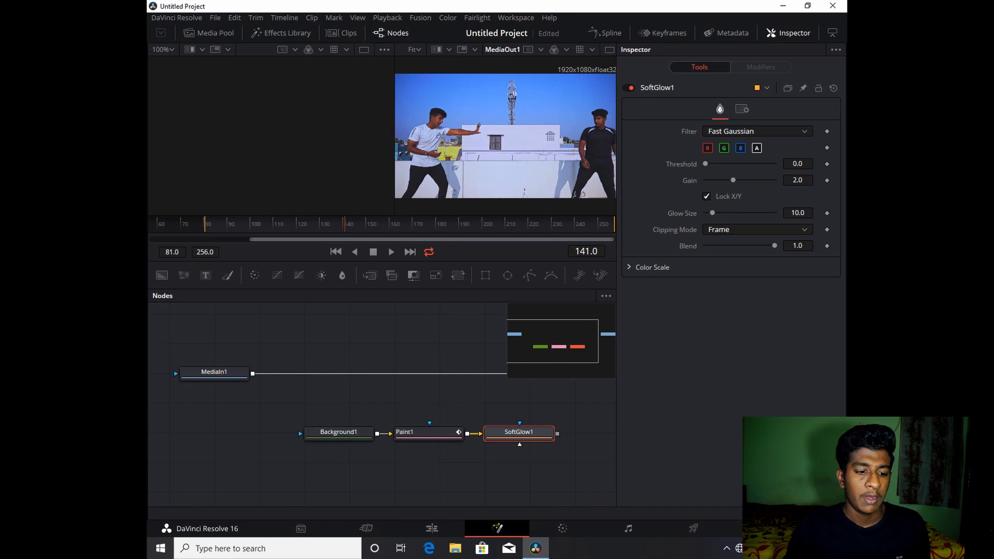
- Add a Merge node after MediaIn1 and connect the Soft Glow output into the Merge foreground
left_click(214, 373)
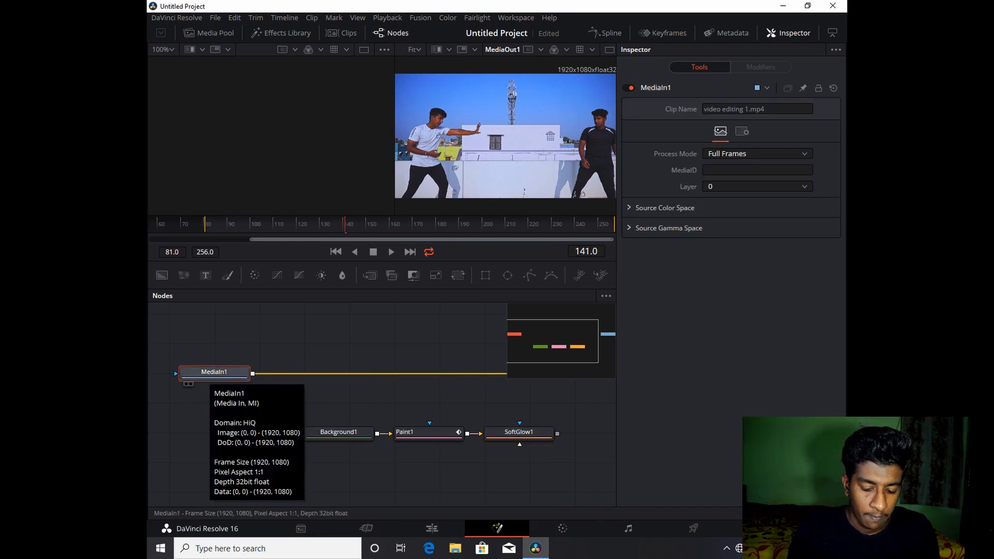
key("shift+space")
key("BackSpace")
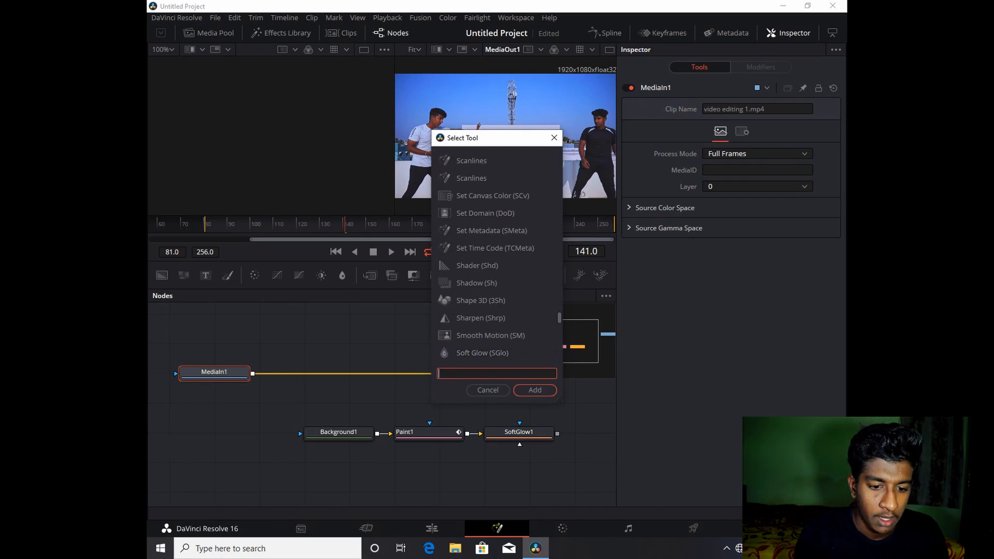
type("merge")
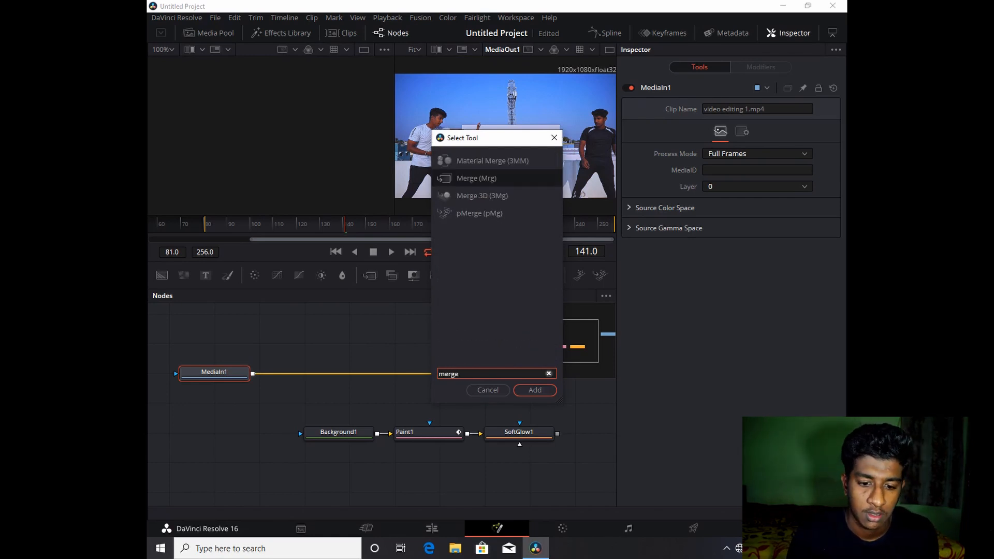
key("Return")
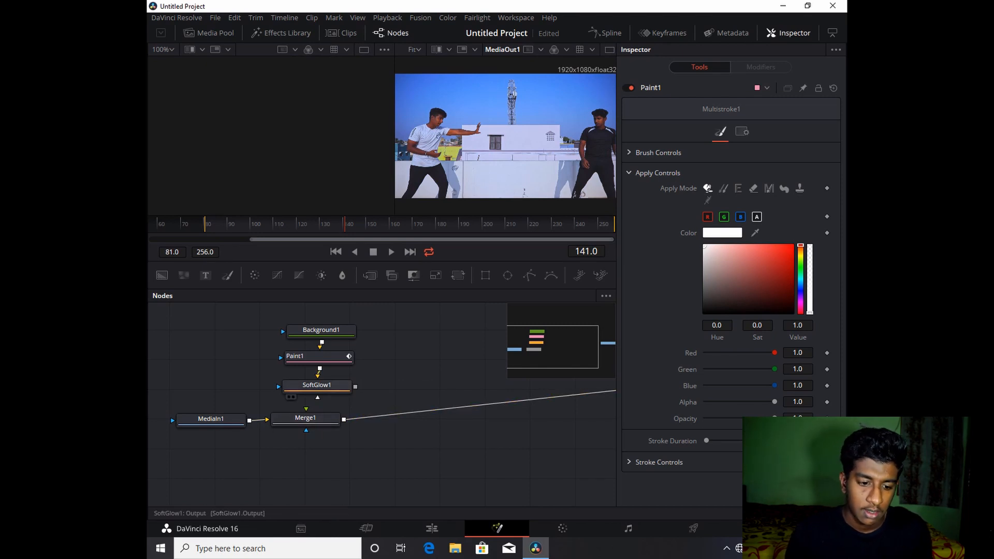
left_click_drag(355, 386, 306, 408)
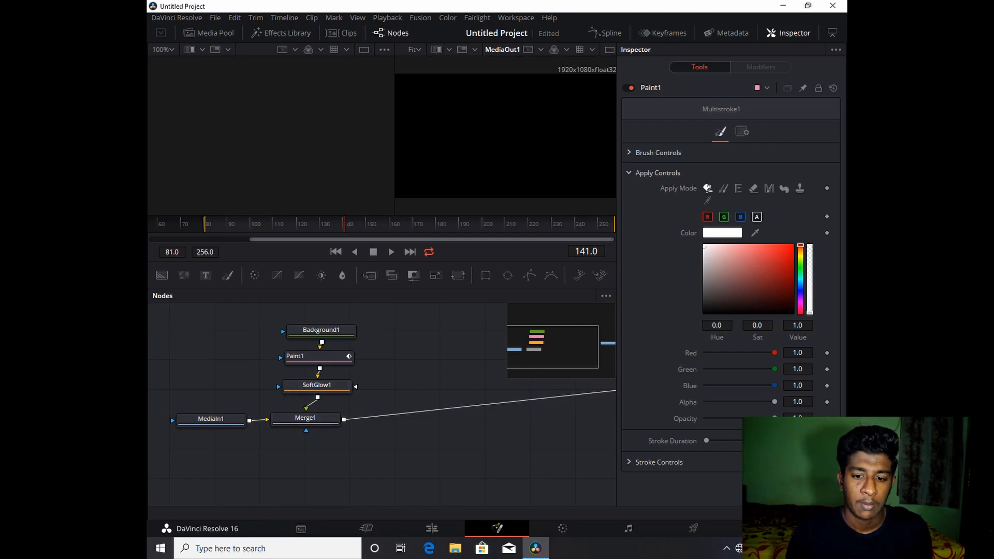
- Set the Background node's alpha to 0 to make it transparent
left_click(320, 332)
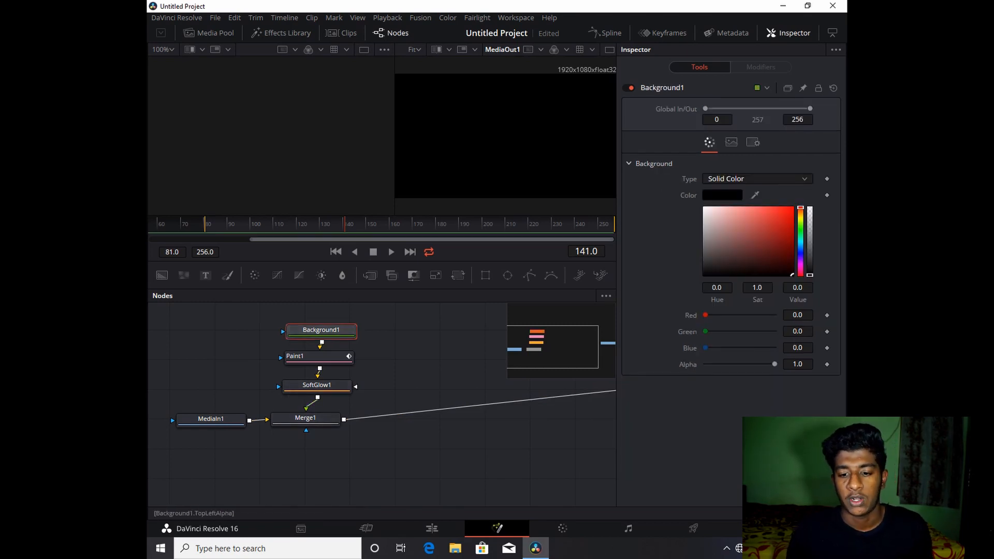
left_click_drag(774, 365, 703, 364)
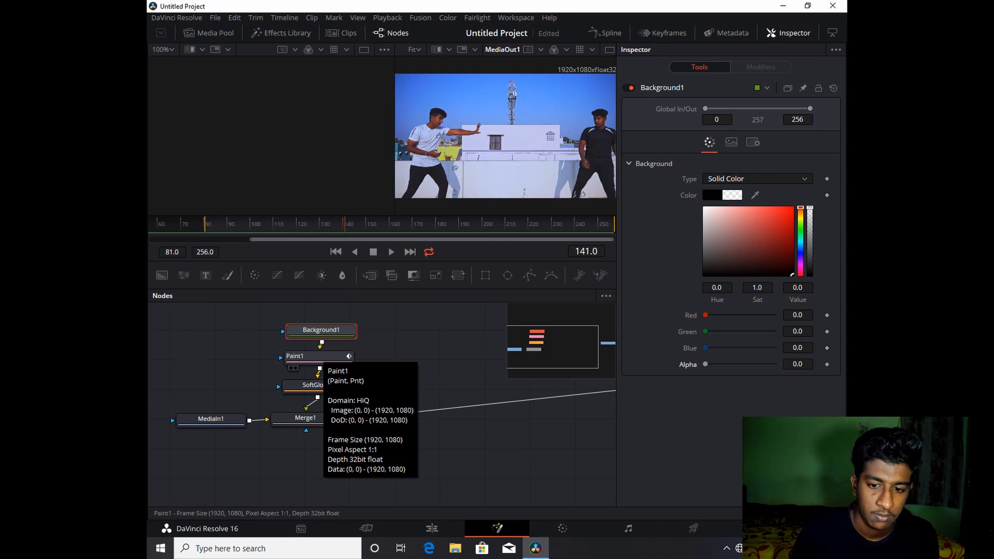
- Set the Paint node's stroke colour to orange (hue 0.056, sat 0.946, value 0.937)
left_click(316, 356)
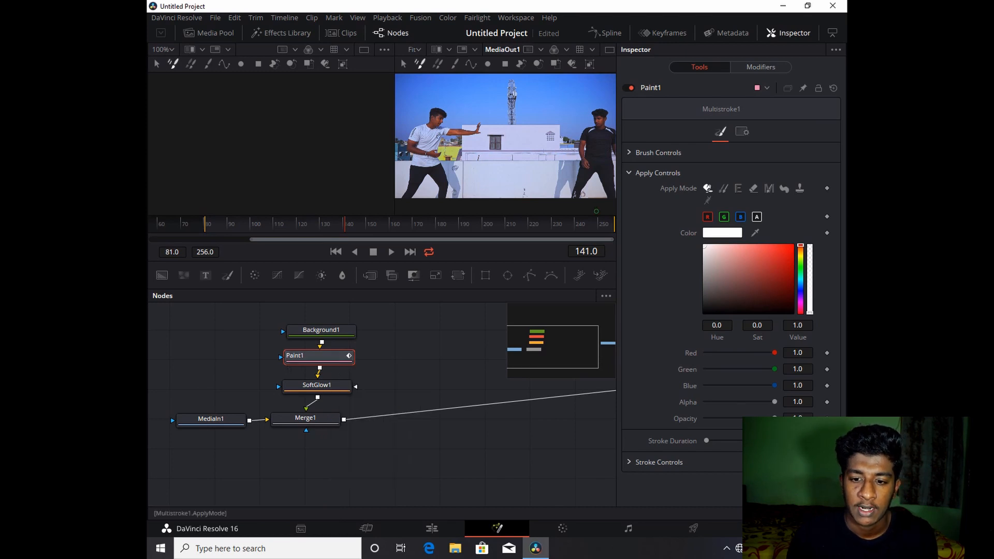
left_click(788, 249)
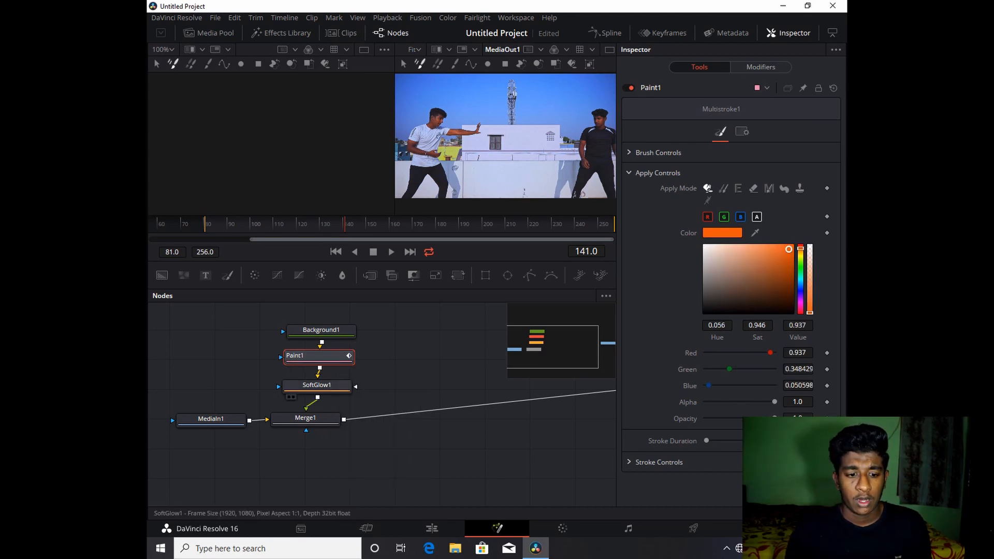
- Increase the Soft Glow node's glow size to about 19.7
left_click(316, 385)
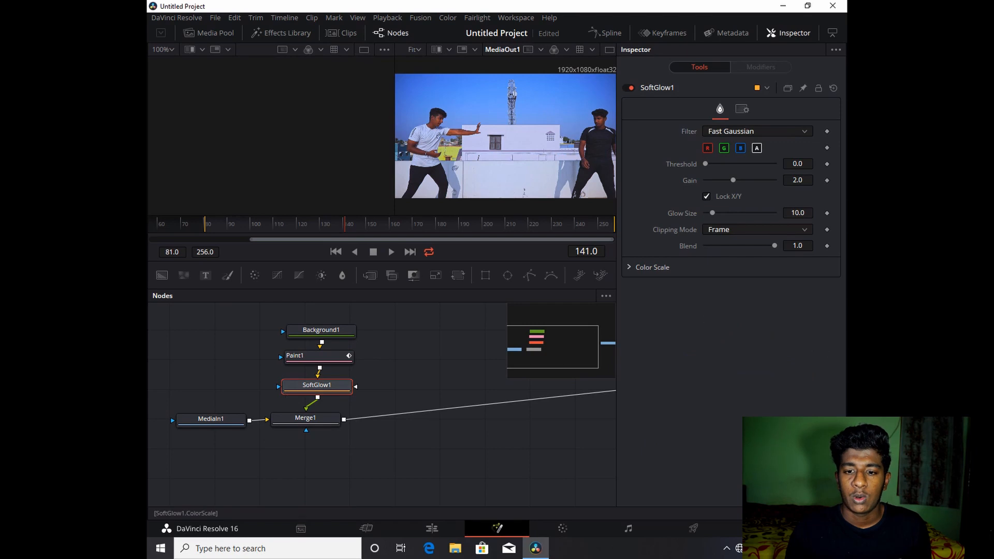
left_click_drag(712, 213, 718, 212)
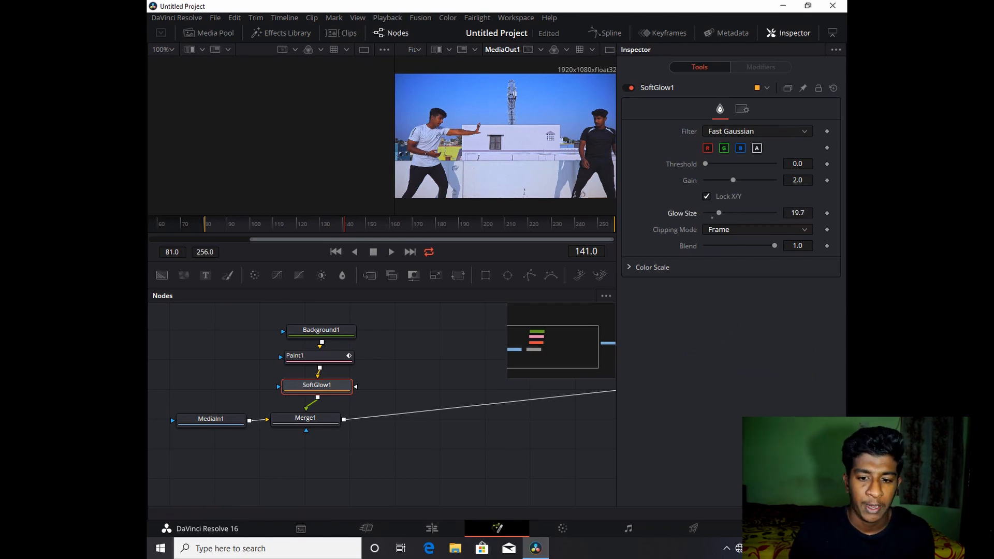
- Select the Paint node, expand its brush controls, and set the brush size to about 0.04
left_click(318, 356)
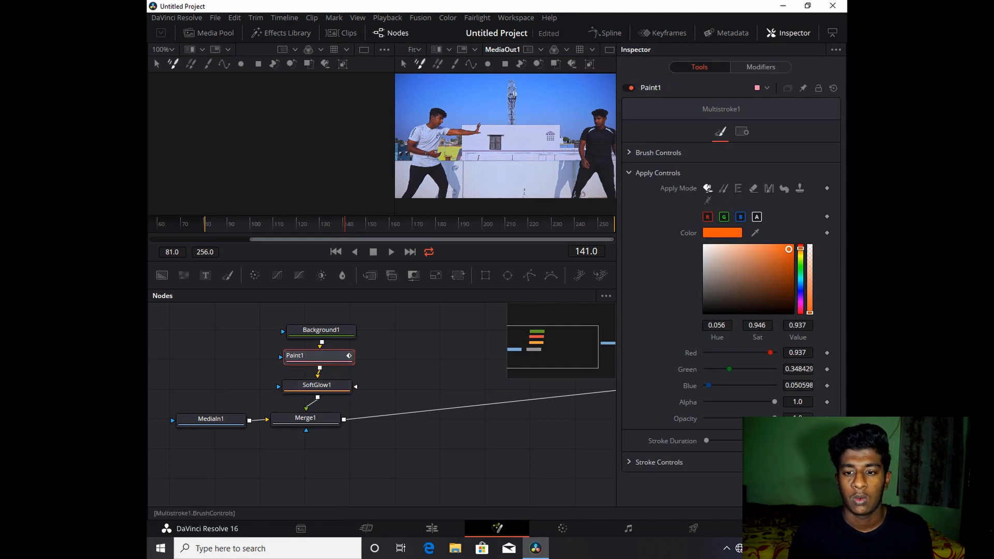
left_click(658, 152)
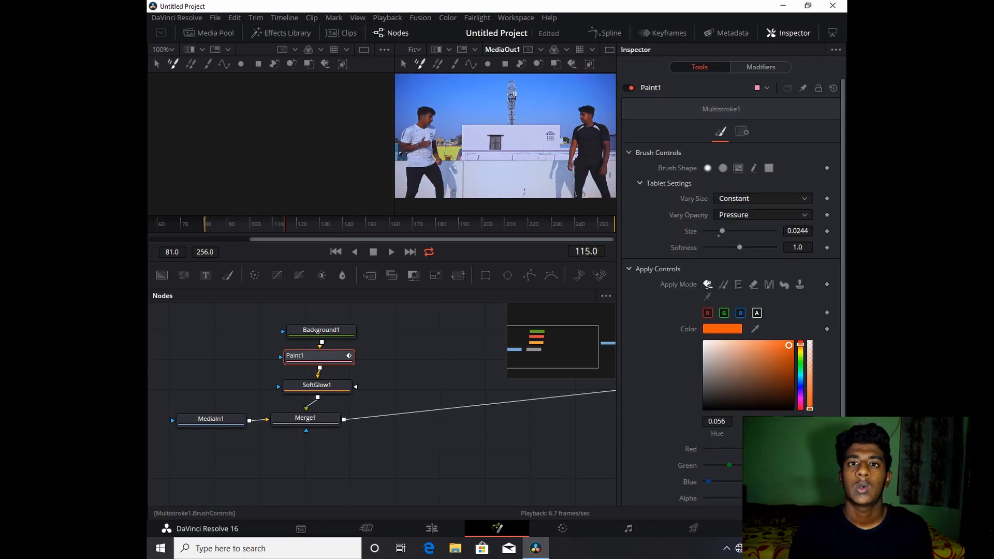
left_click(657, 152)
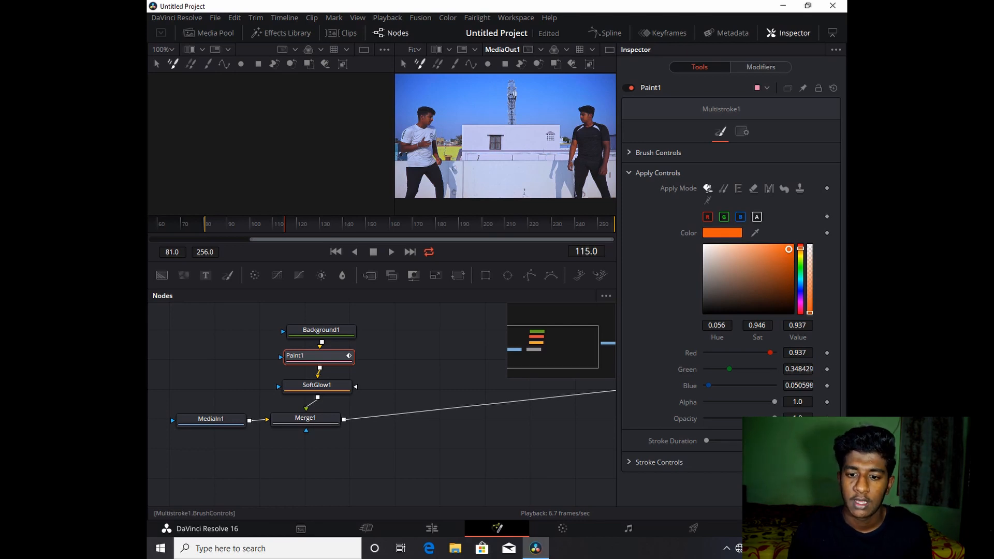
left_click(658, 152)
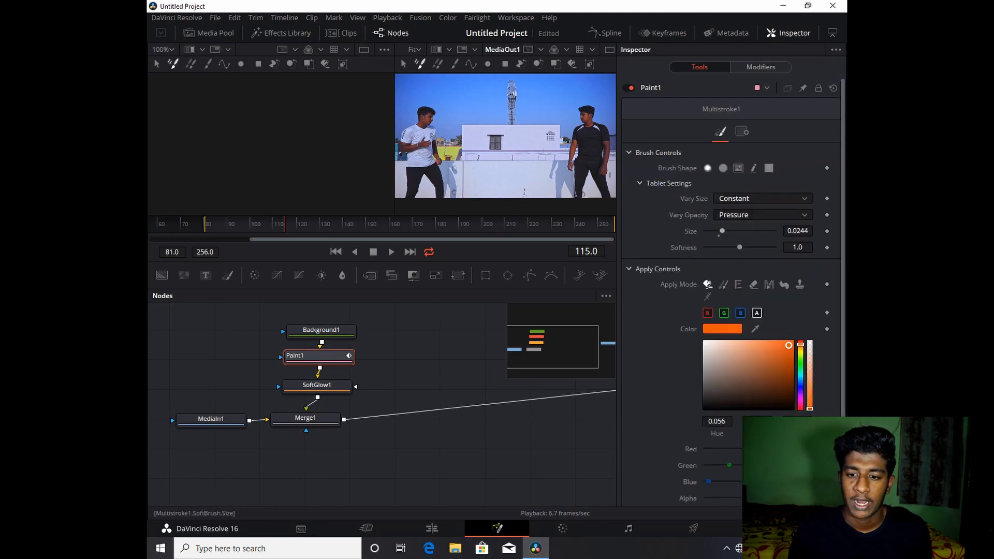
left_click_drag(721, 231, 725, 230)
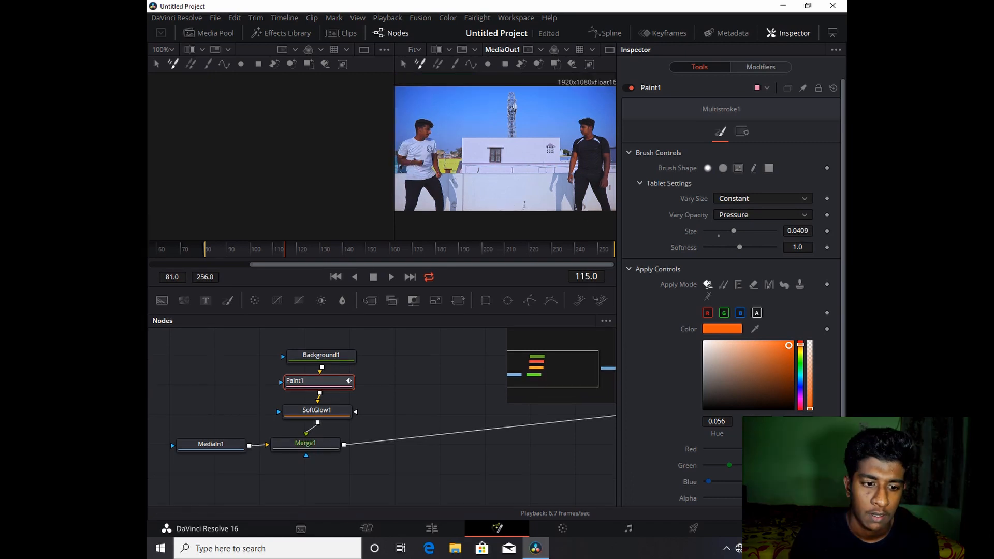
- Paint orange dots on the left dancer's hand at frames 115 and 116
left_click(432, 149)
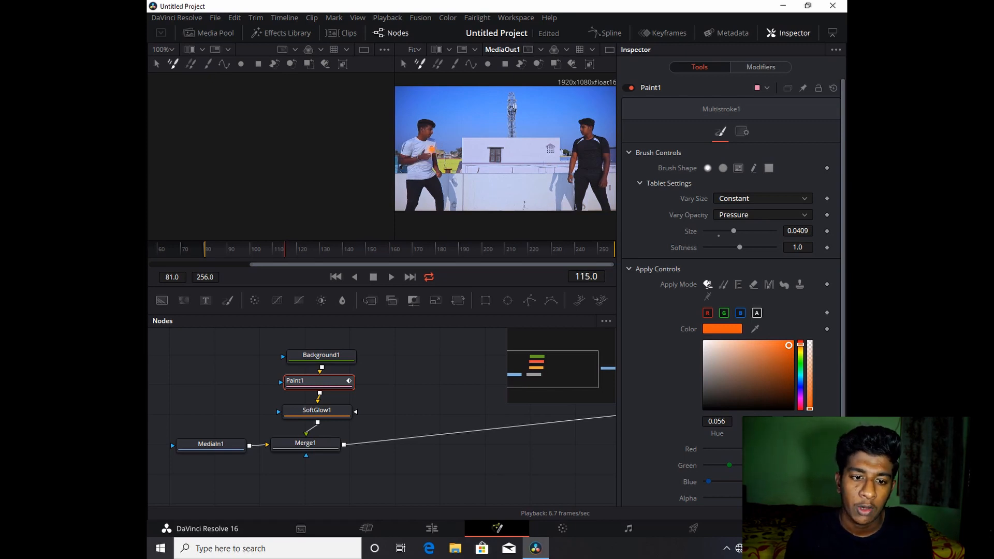
key("Right")
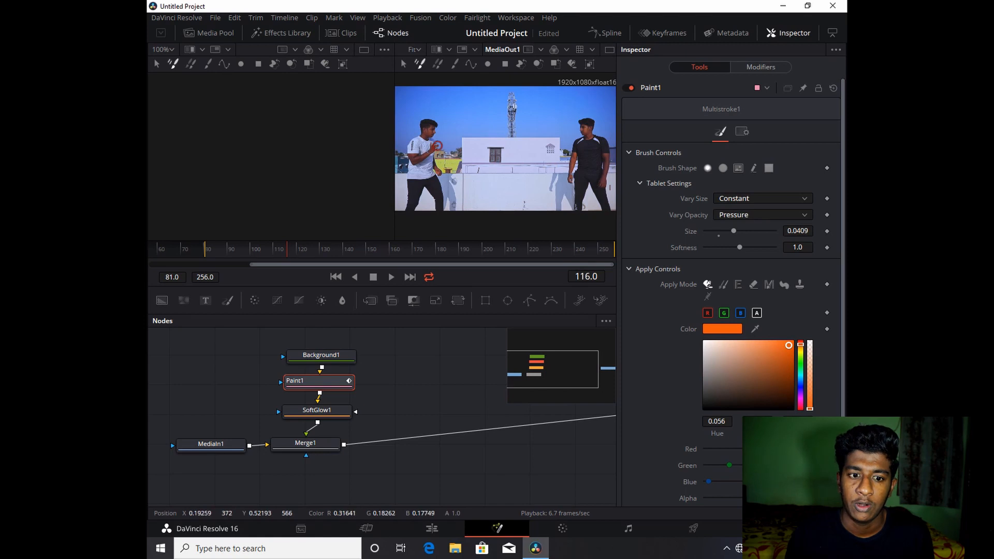
left_click(438, 146)
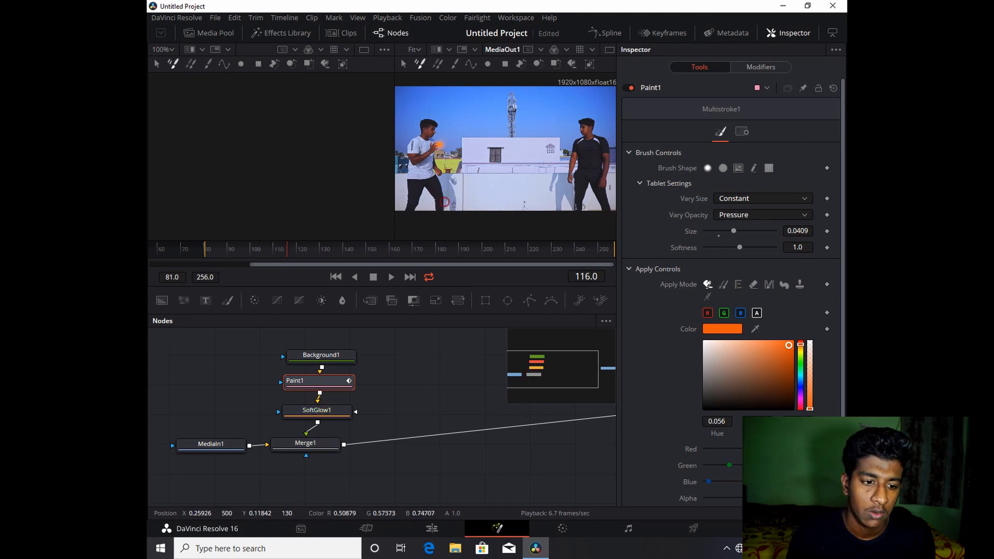
key("Right")
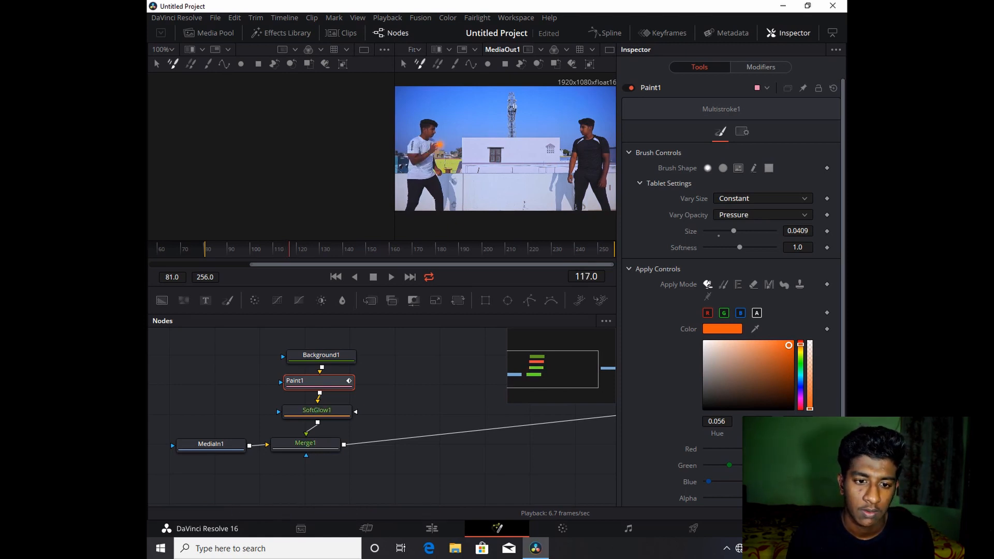
key("Left")
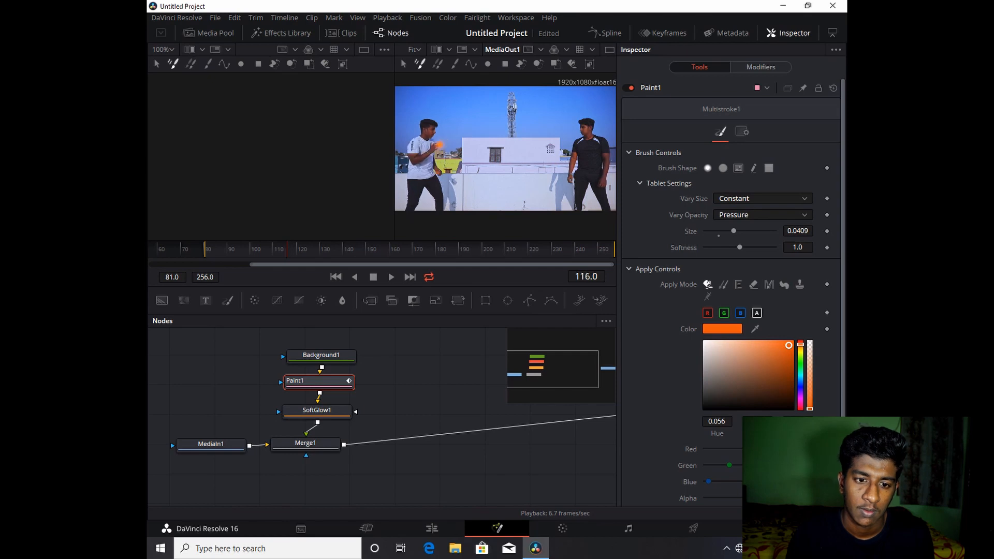
key("Right")
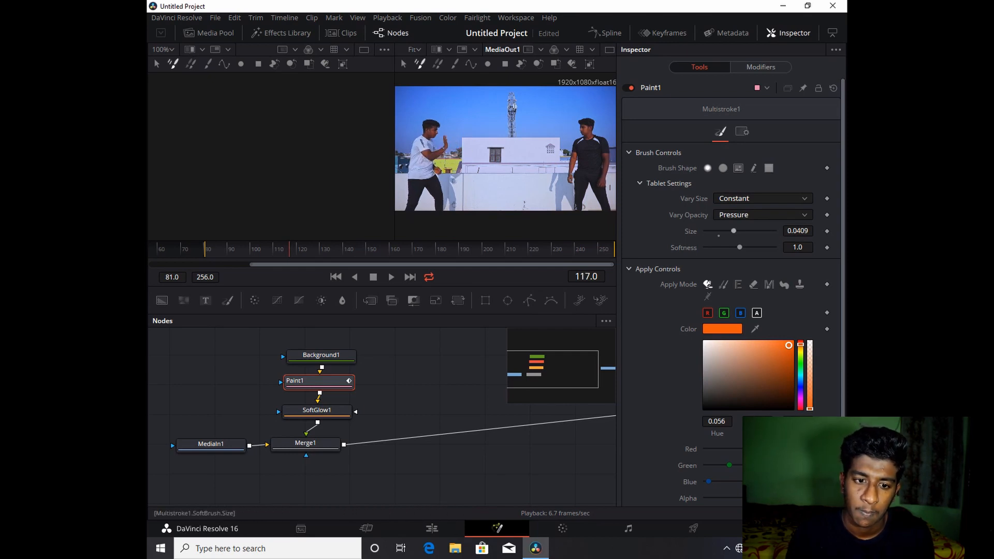
- Enlarge the brush to about 0.044 and paint a dot on the dancer's hand at frame 117
left_click_drag(733, 231, 735, 231)
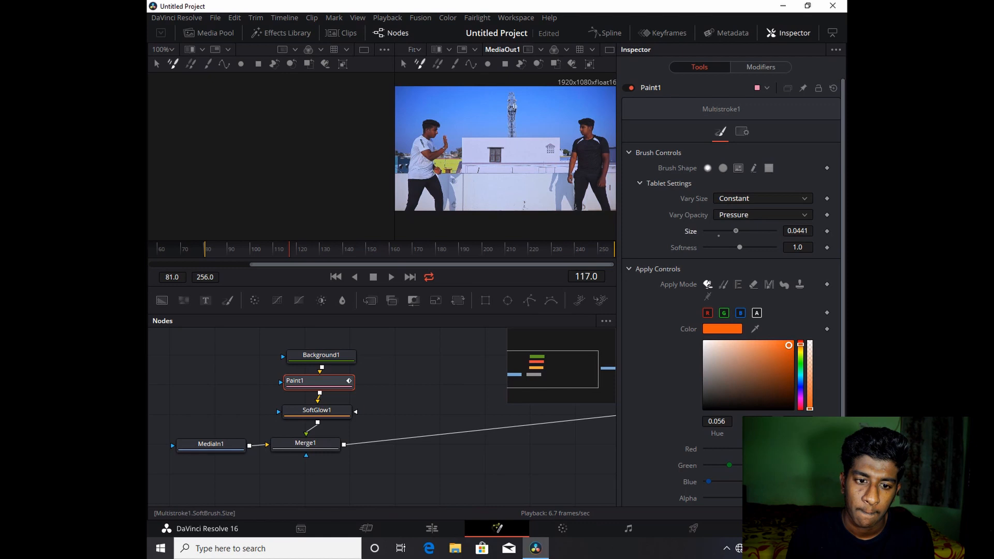
left_click(453, 140)
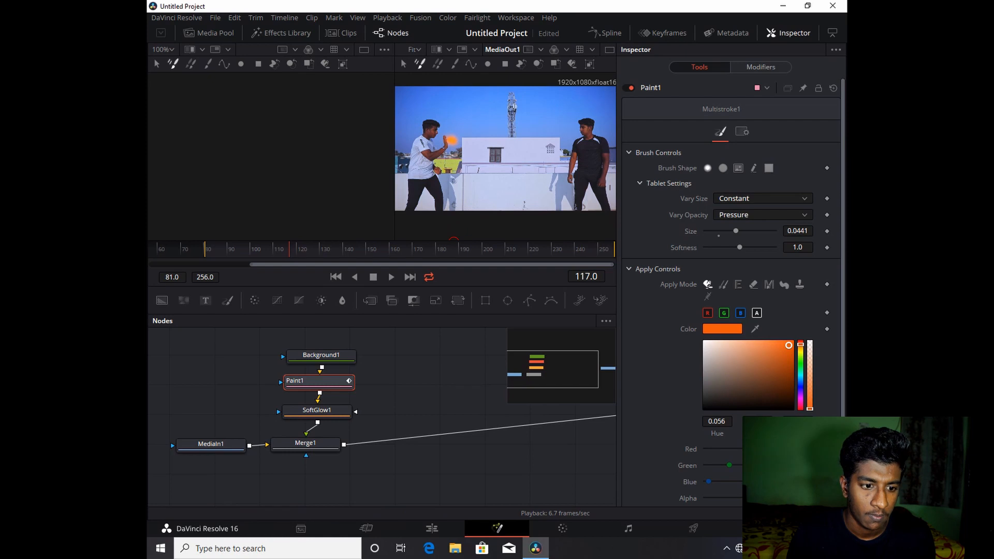
key("Right")
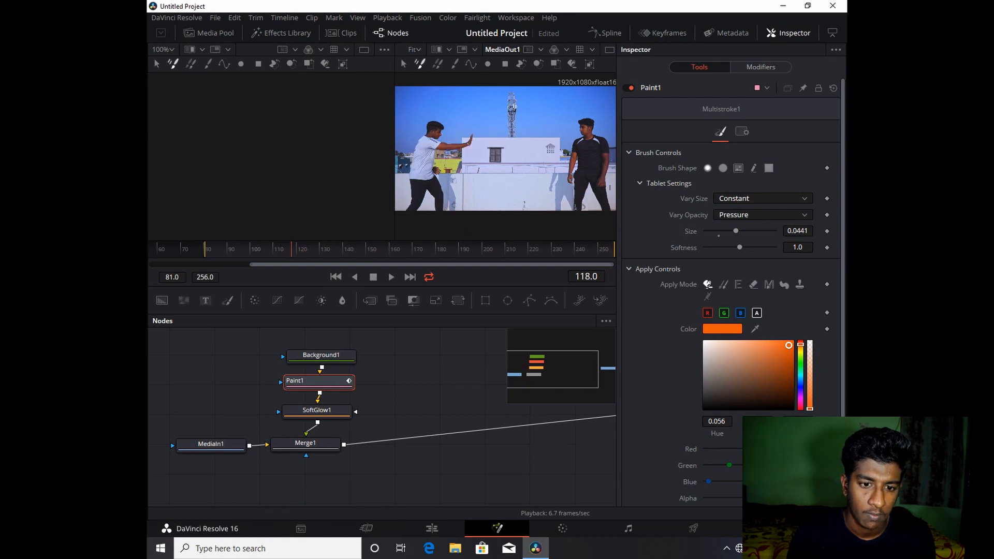
- Increase the brush size to 0.052 and paint a dot beside the extended hand at frame 118
left_click_drag(736, 230, 741, 231)
left_click(477, 144)
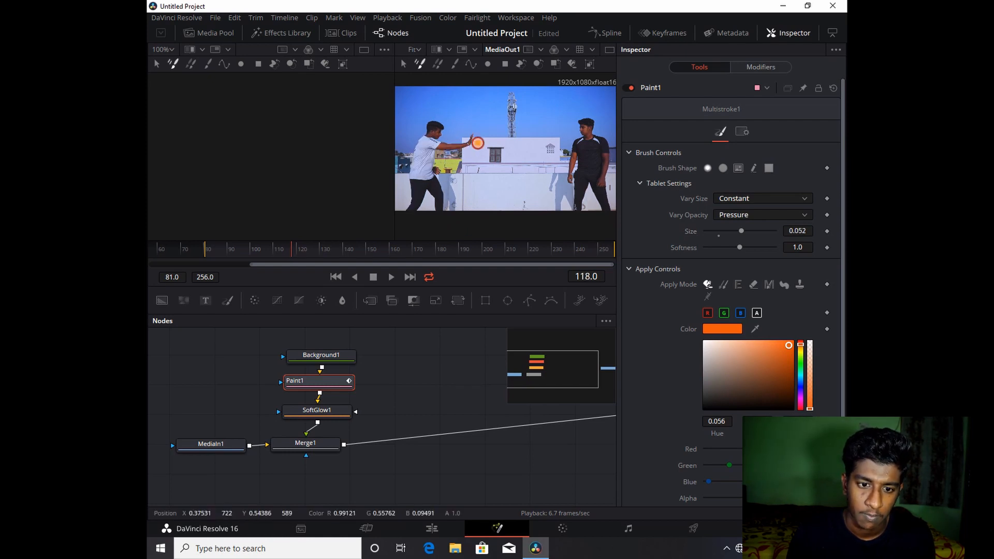
key("Left")
key("Right")
key("Right")
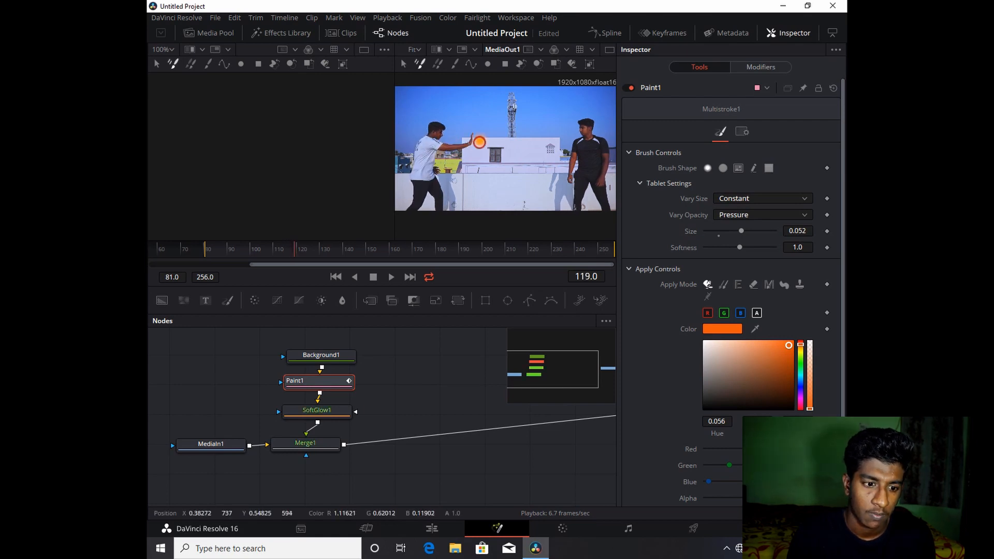
key("Right")
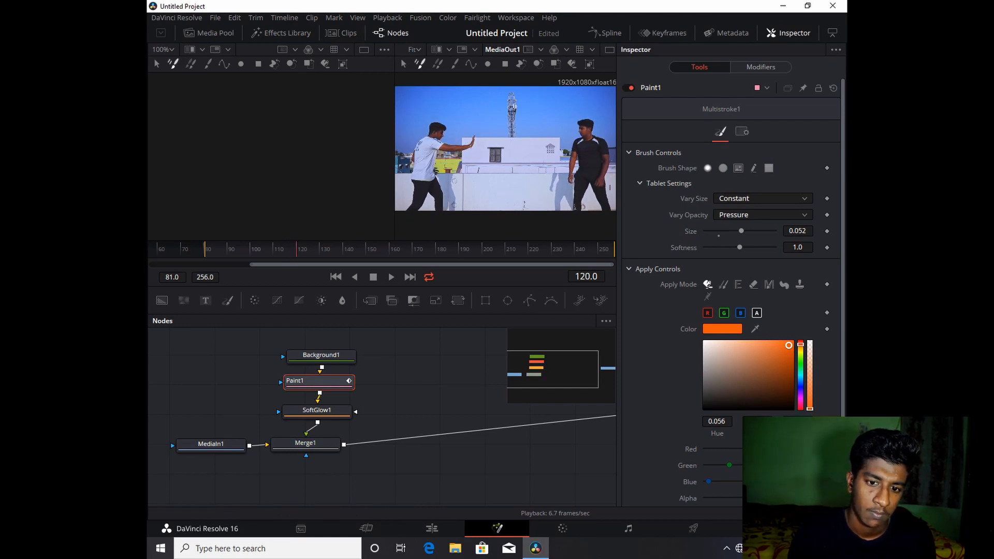
- Paint the orange ball travelling from the hand toward the right dancer across frames 121 to 124
key("Left")
key("Left")
key("Right")
key("Right")
key("Right")
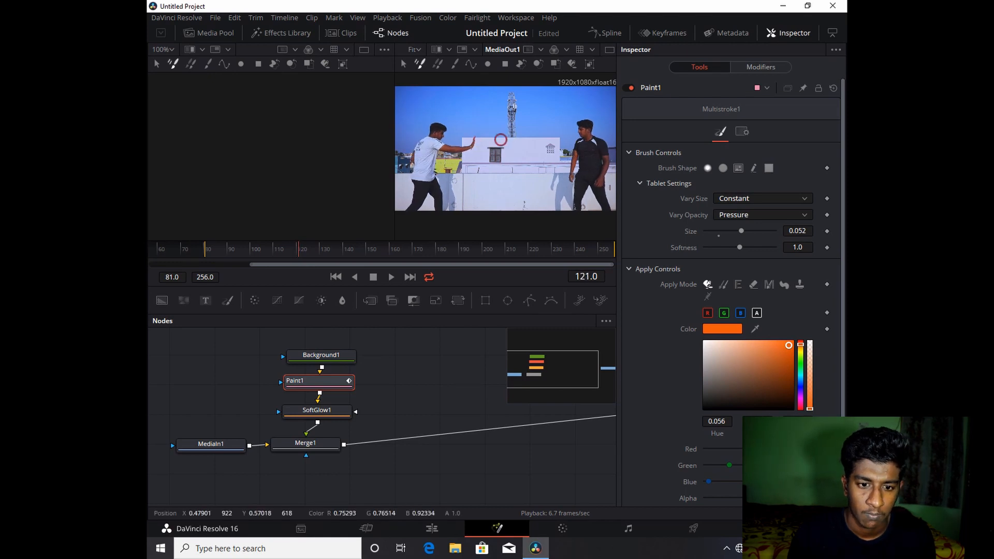
left_click_drag(500, 139, 525, 145)
key("Right")
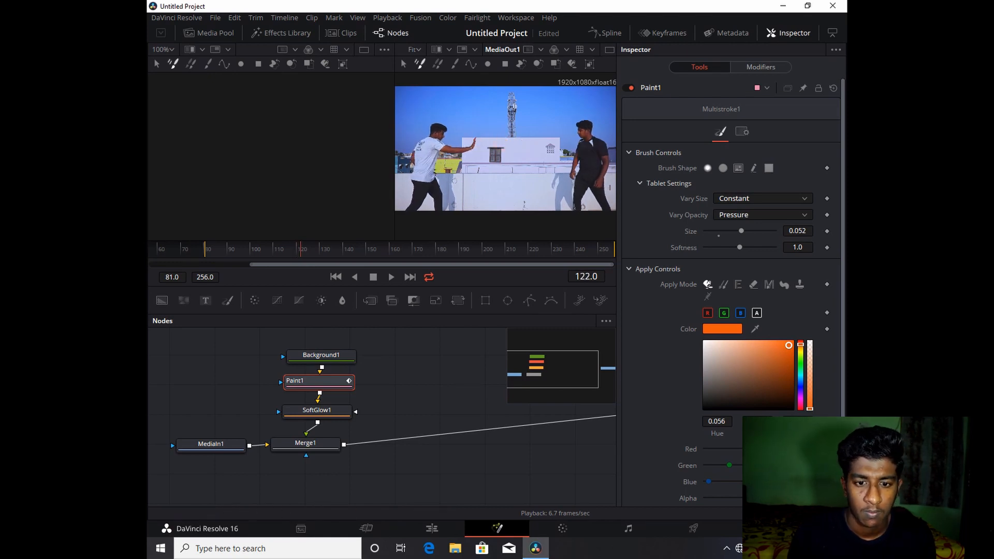
left_click(538, 139)
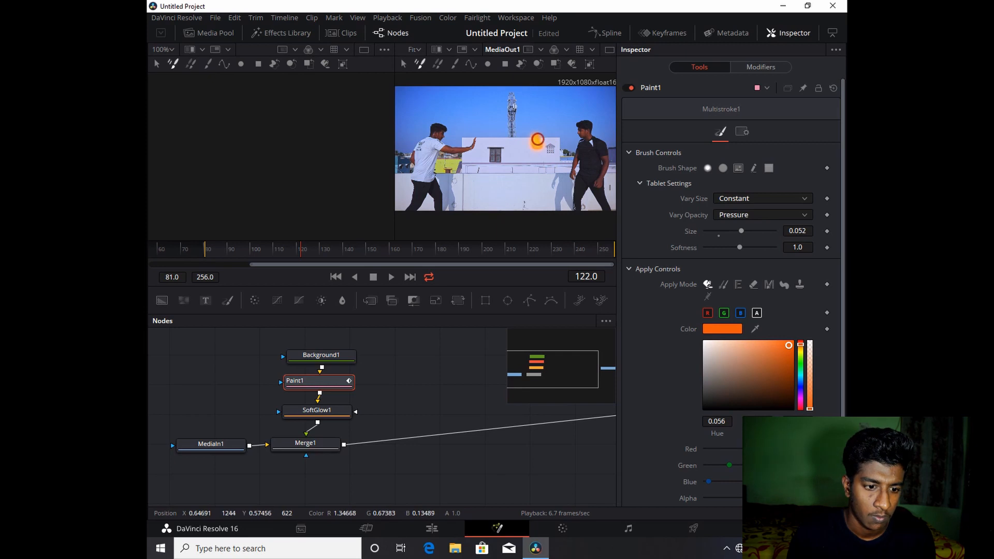
key("Right")
key("Right")
left_click(576, 145)
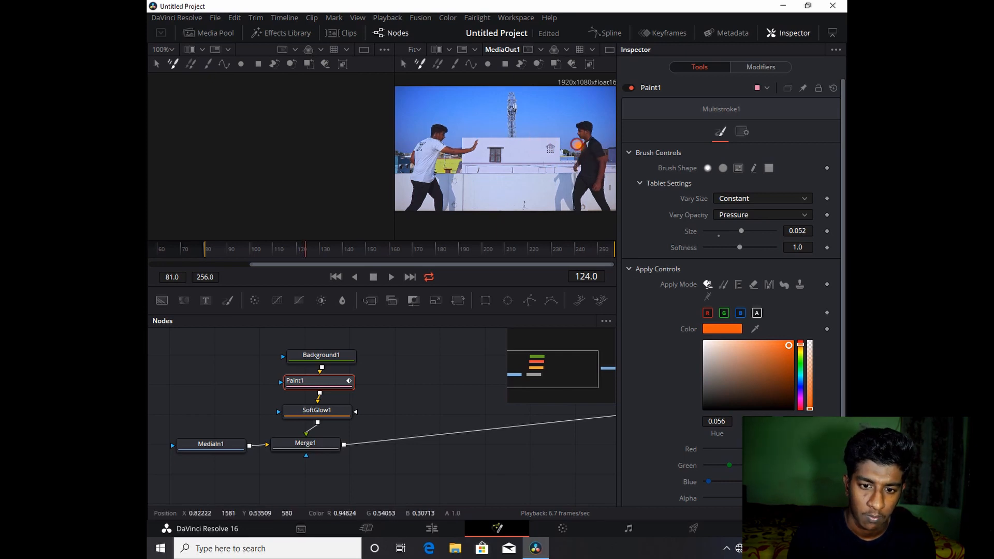
- Shrink the brush to about 0.016 and paint small sparks around the right dancer at frame 125
left_click_drag(741, 231, 716, 231)
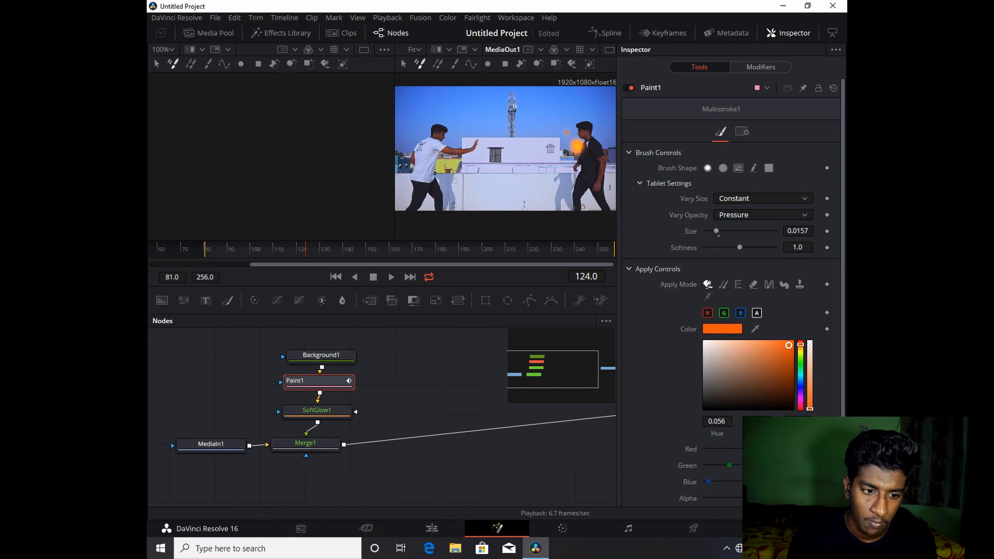
key("Left")
key("Left")
key("Right")
key("Right")
key("Right")
left_click(565, 141)
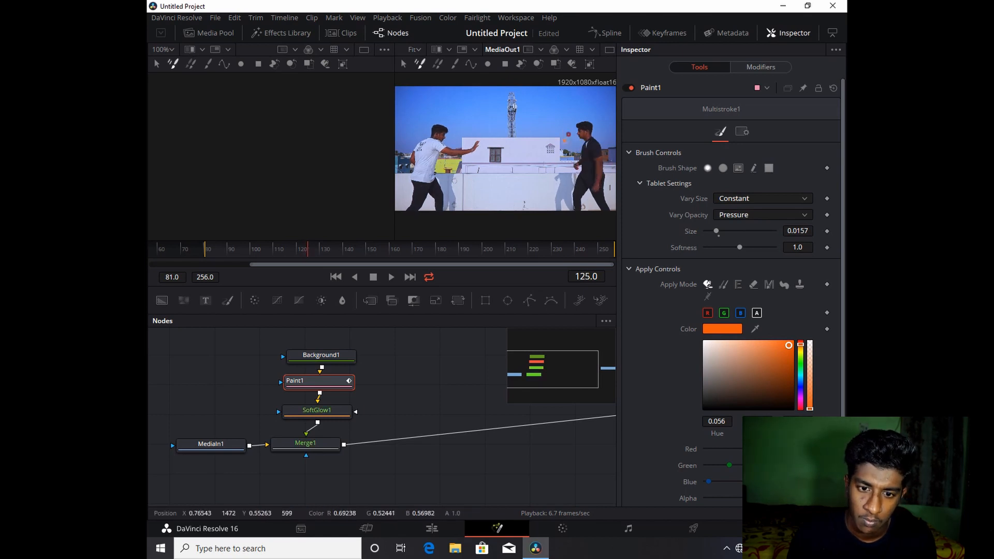
left_click(570, 129)
left_click(563, 156)
left_click(569, 163)
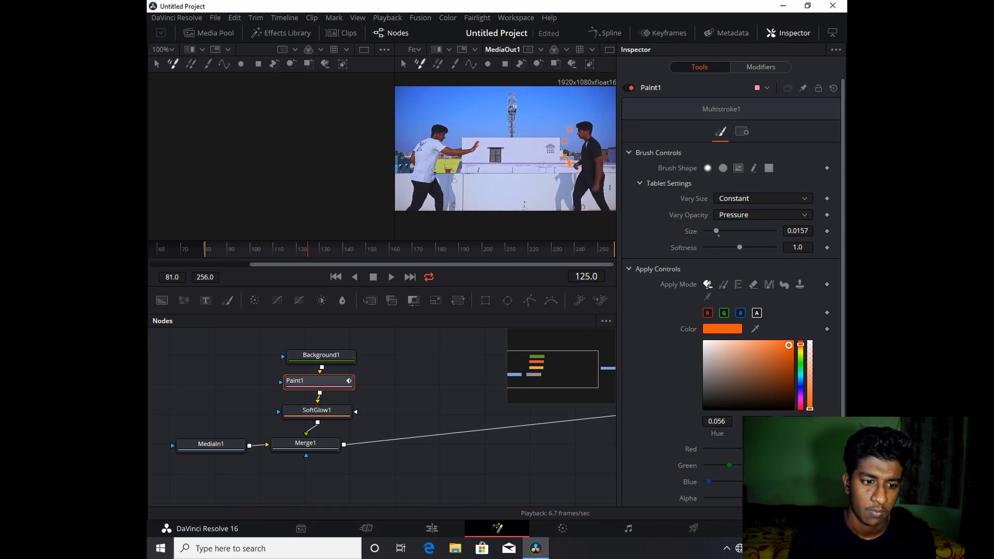
- Paint more scattered small sparks around the right dancer at frames 126 and 127
key("Right")
left_click(551, 136)
left_click(562, 123)
left_click(572, 114)
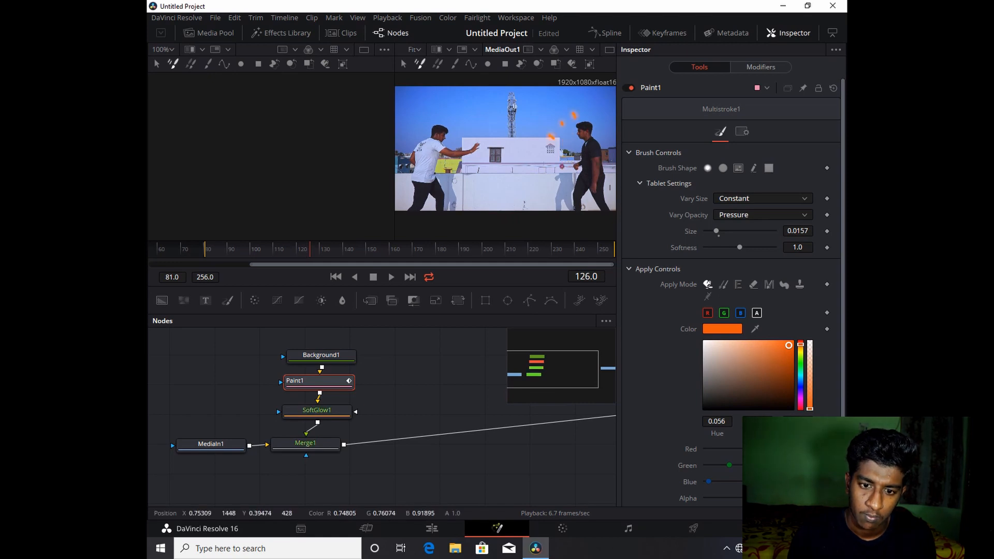
left_click(561, 159)
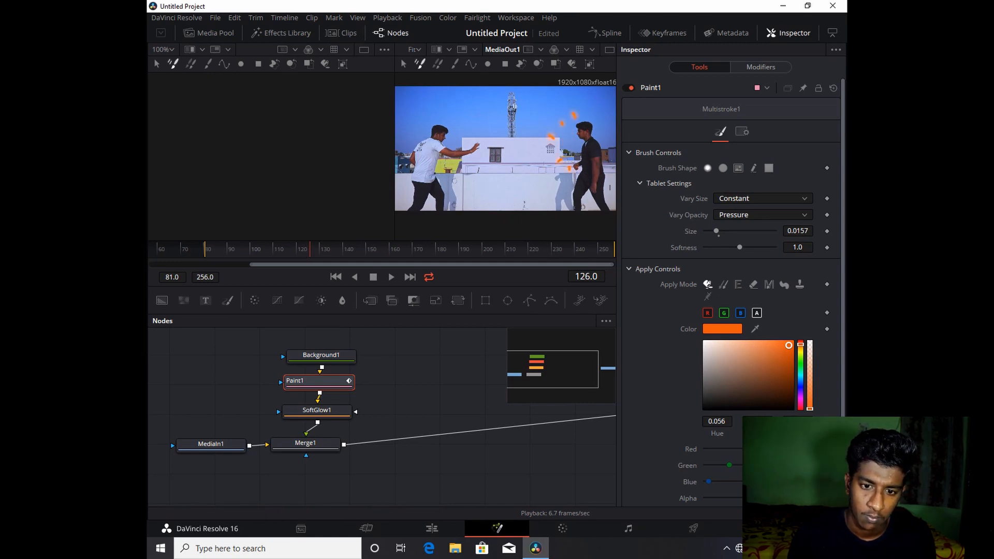
key("Right")
left_click(546, 126)
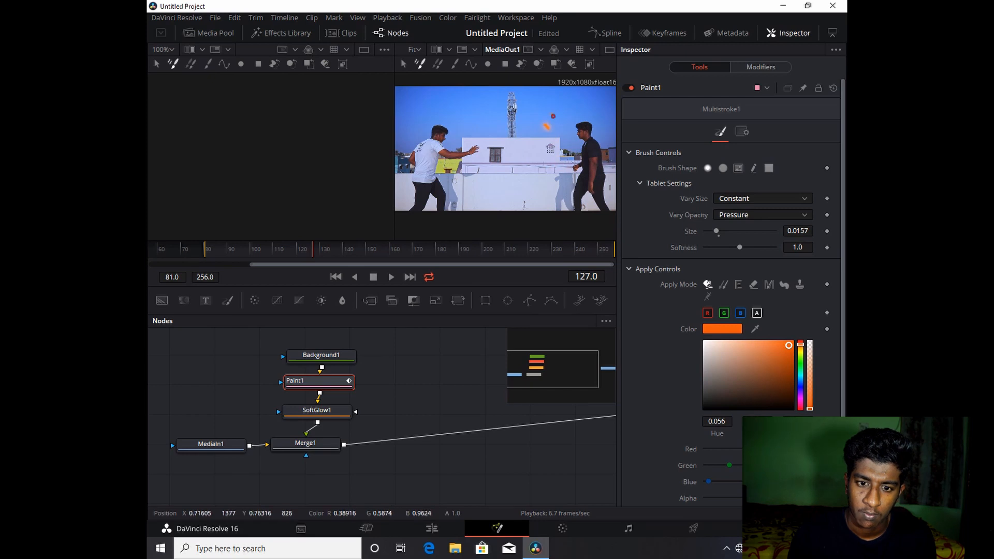
left_click(552, 115)
left_click(570, 110)
left_click(584, 110)
left_click(555, 167)
left_click(567, 170)
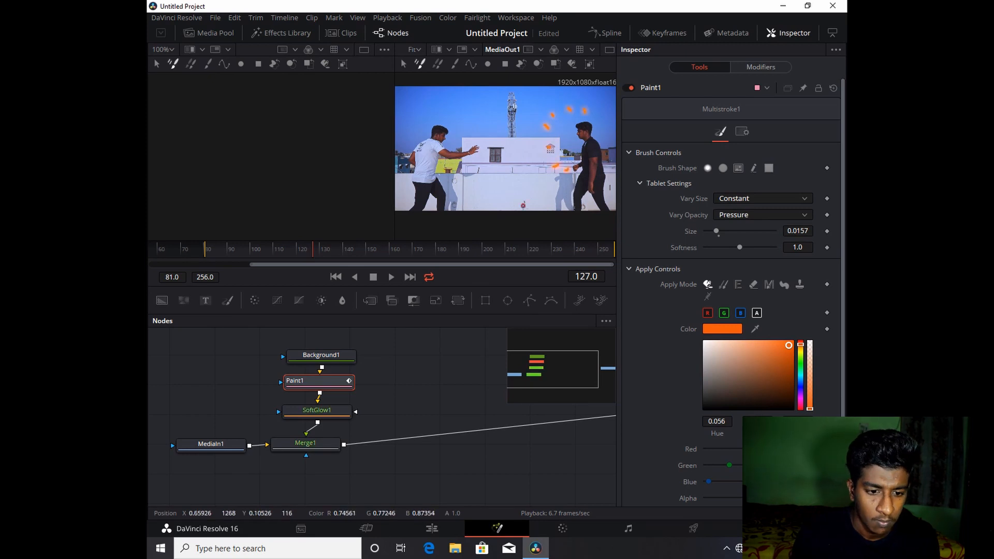
- Set the brush size to about 0.032 and paint a dot near the left dancer's hands at frame 133
key("space")
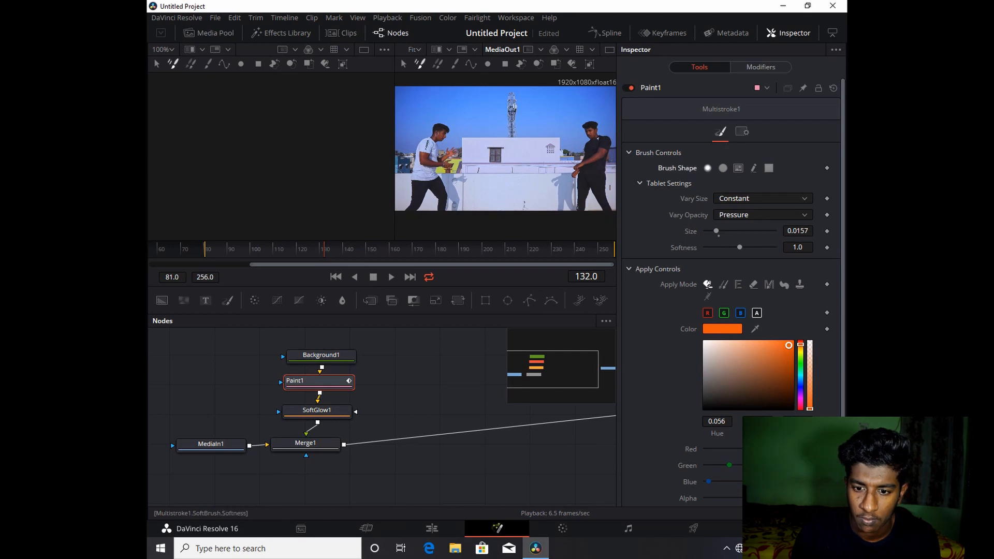
left_click_drag(715, 231, 727, 231)
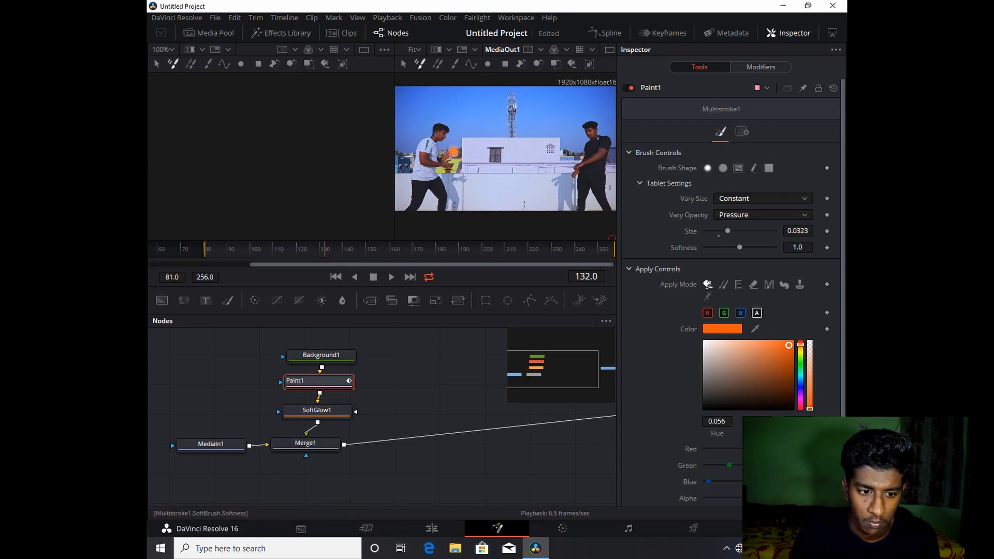
key("Left")
key("Right")
key("Right")
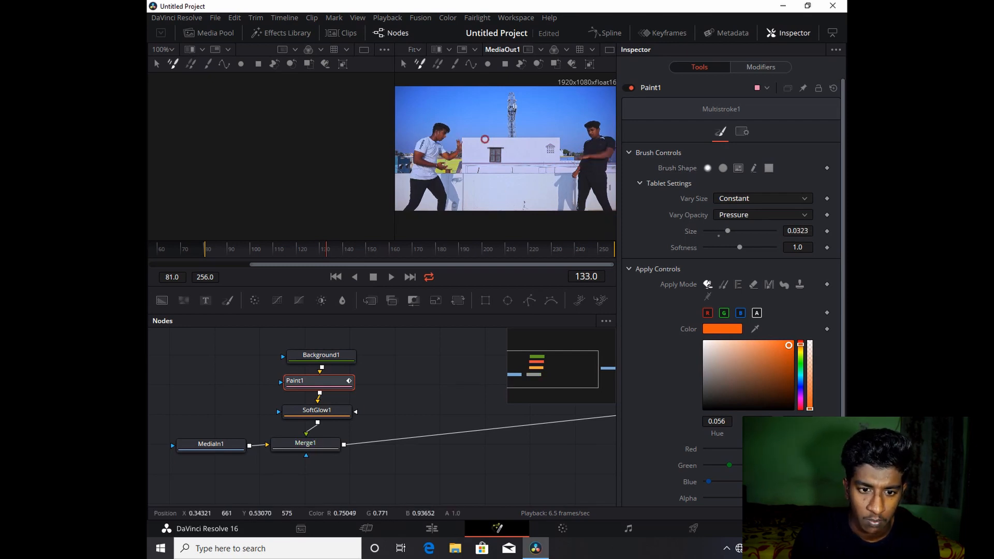
left_click(487, 144)
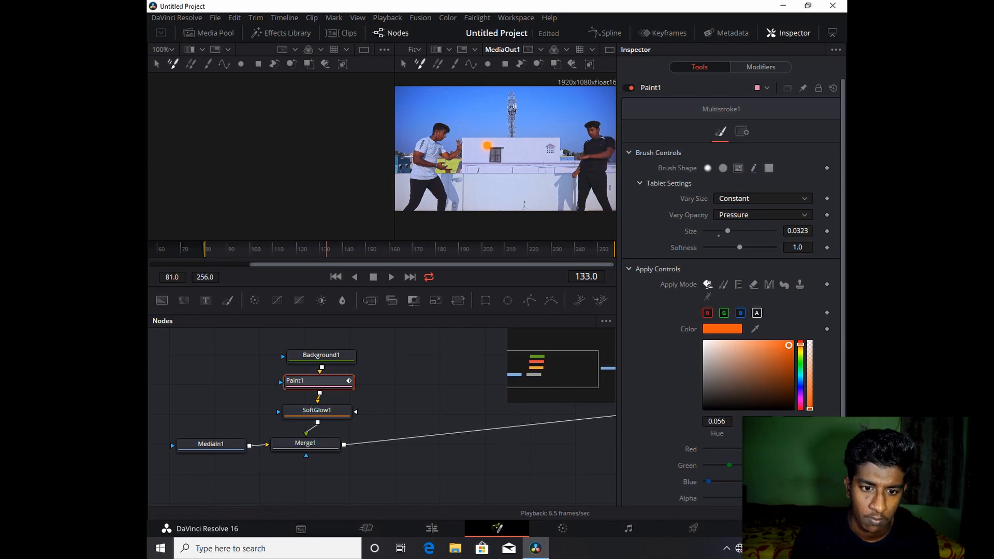
- Return to frame 134, enlarge the brush to about 0.043 and paint the orange ball moving toward the right dancer
left_click_drag(327, 250, 335, 249)
key("Left")
key("Left")
key("Left")
key("Left")
key("Left")
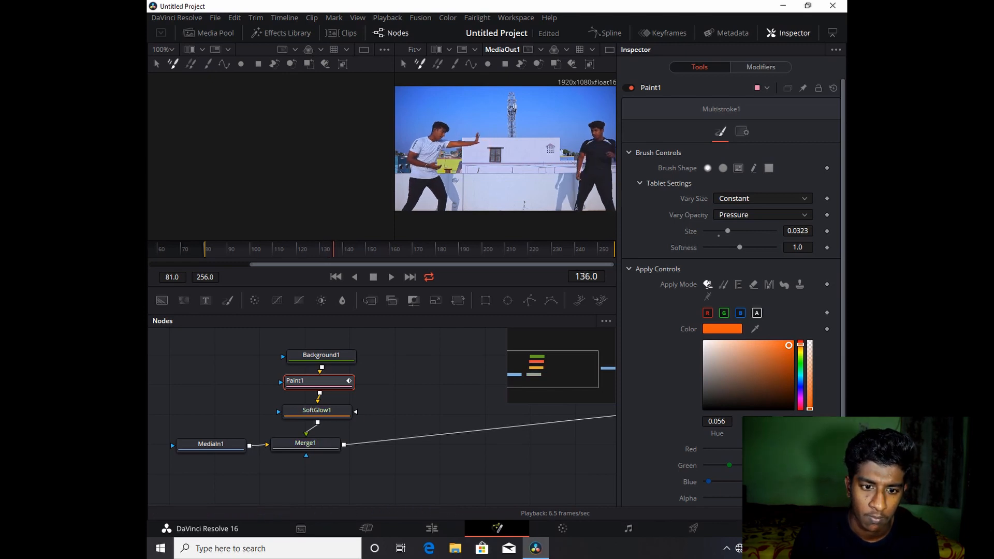
key("Right")
key("Right")
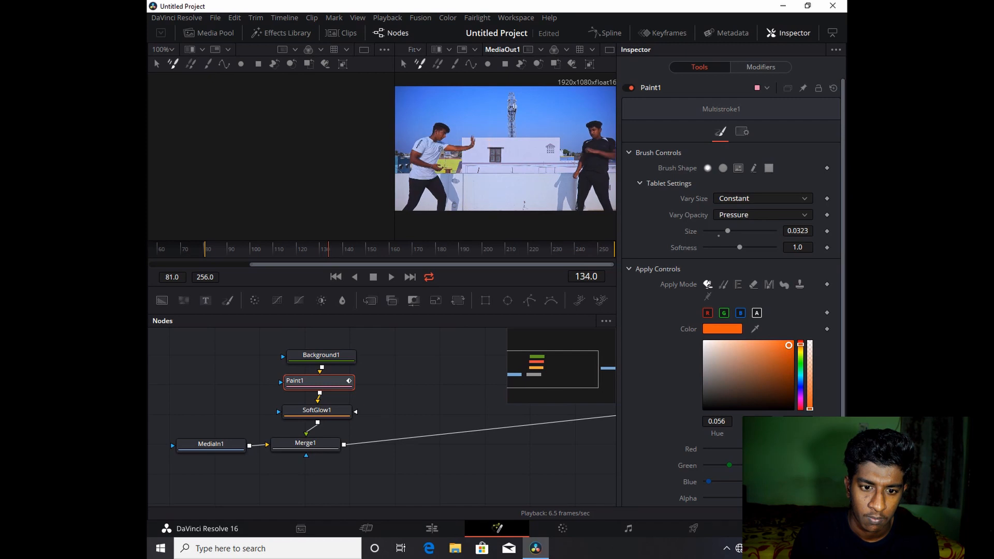
left_click_drag(727, 231, 735, 231)
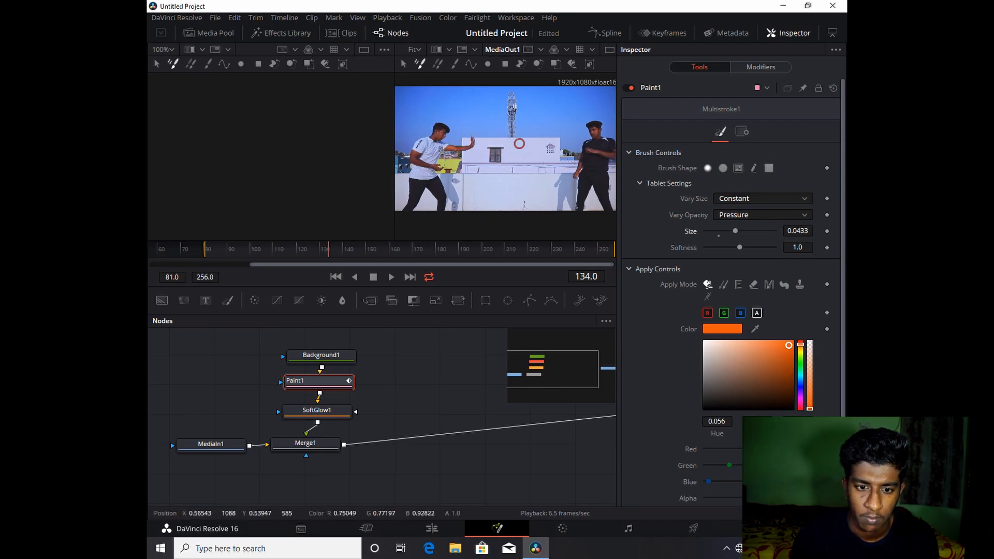
left_click_drag(519, 143, 567, 145)
key("Left")
key("Right")
key("Left")
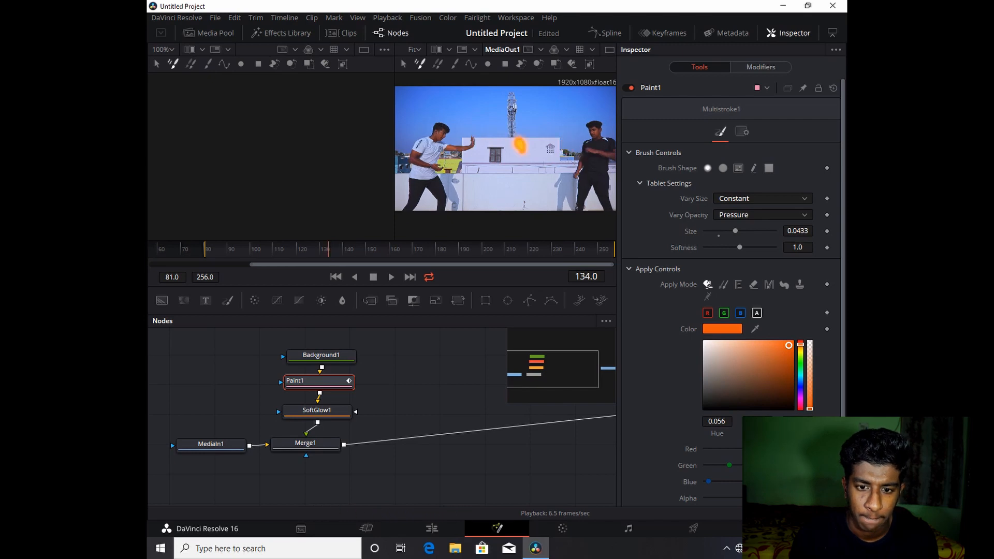
- Paint an orange dot at the right dancer's shoulder at frame 137
key("Right")
key("Right")
key("Right")
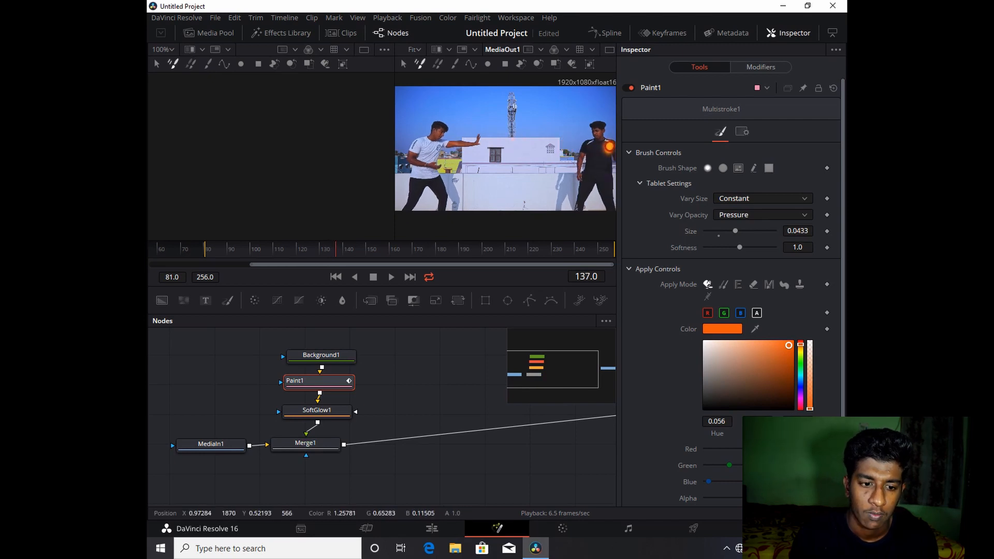
left_click(610, 147)
- Shrink the brush to about 0.02 and paint small sparks on the right dancer at frame 138
key("Right")
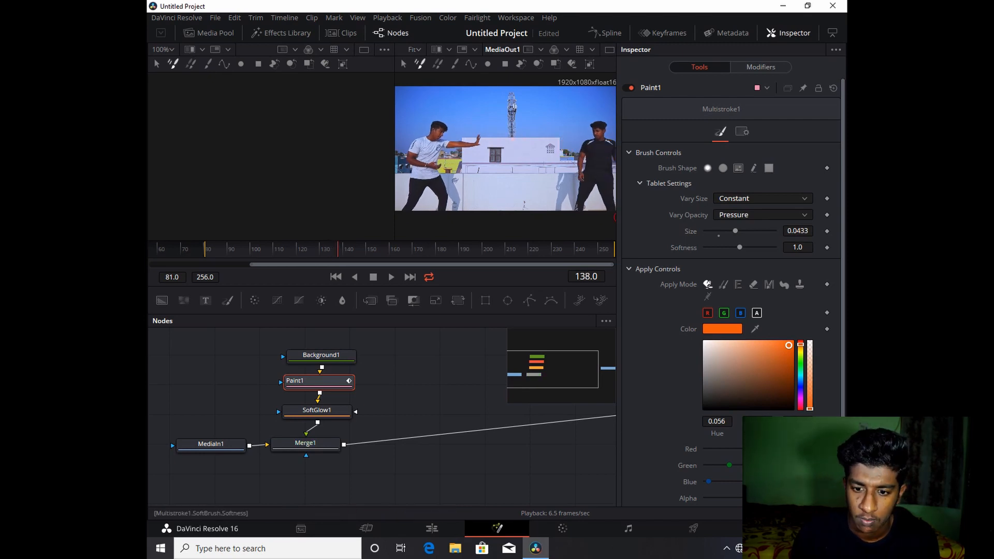
left_click_drag(724, 231, 719, 230)
left_click_drag(607, 141, 610, 132)
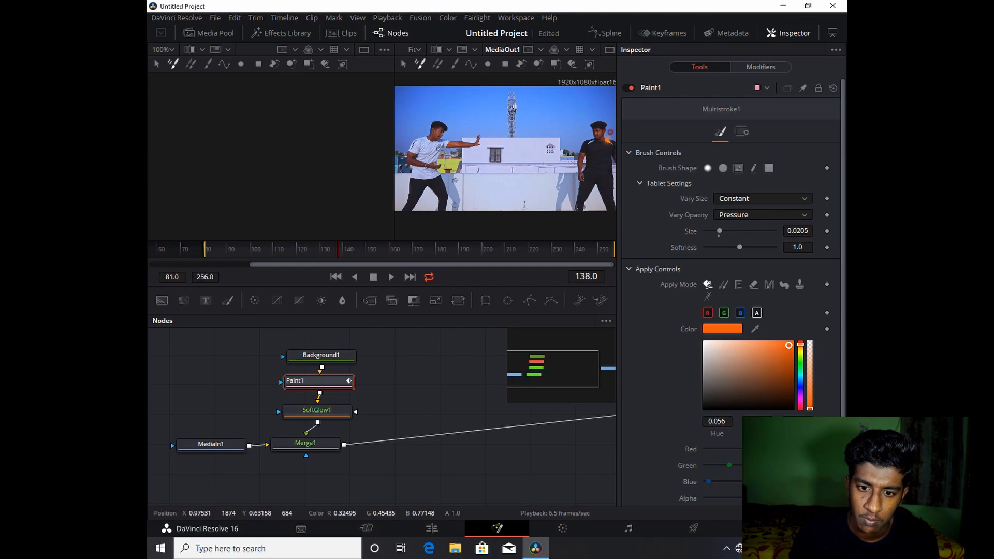
left_click(612, 165)
- Paint a short stroke and scattered sparks on the right dancer at frame 140
key("Right")
key("Right")
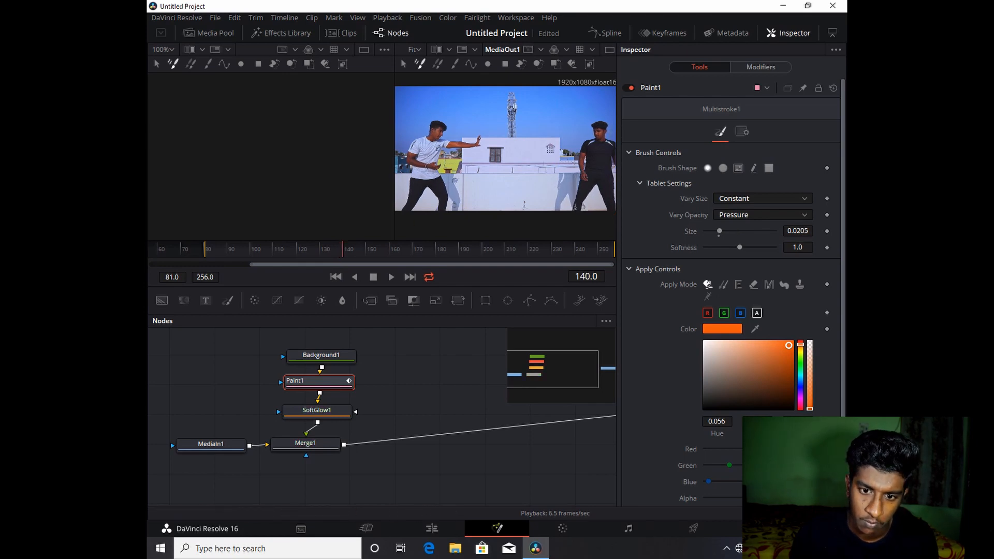
left_click_drag(607, 134, 611, 127)
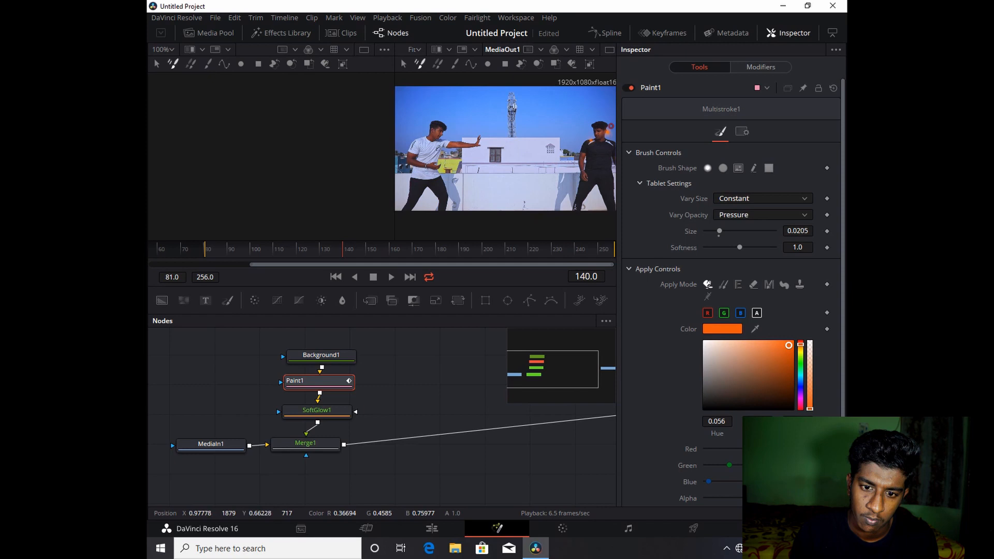
left_click(599, 157)
left_click(610, 179)
left_click(597, 145)
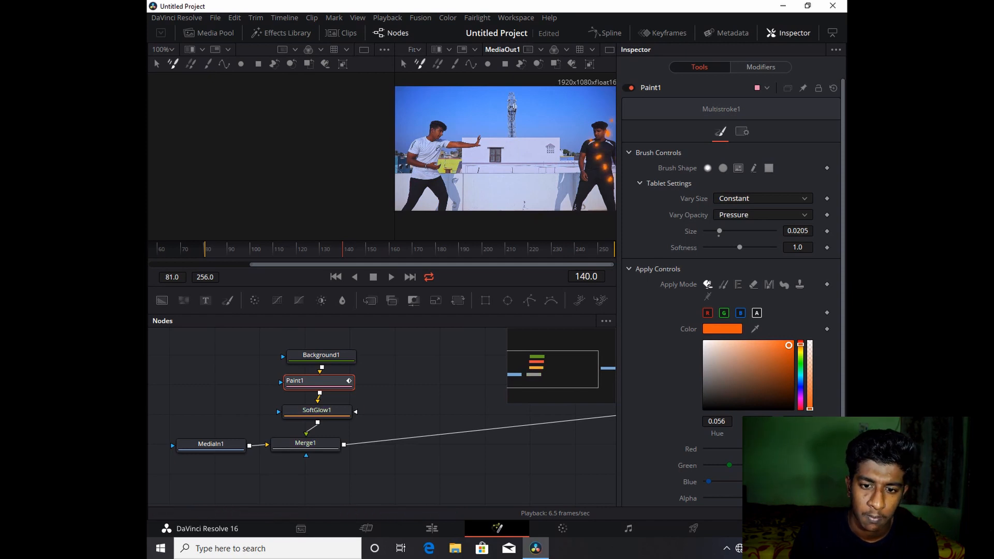
- Paint small sparks around the right dancer's head and body at frame 142
key("Right")
key("Right")
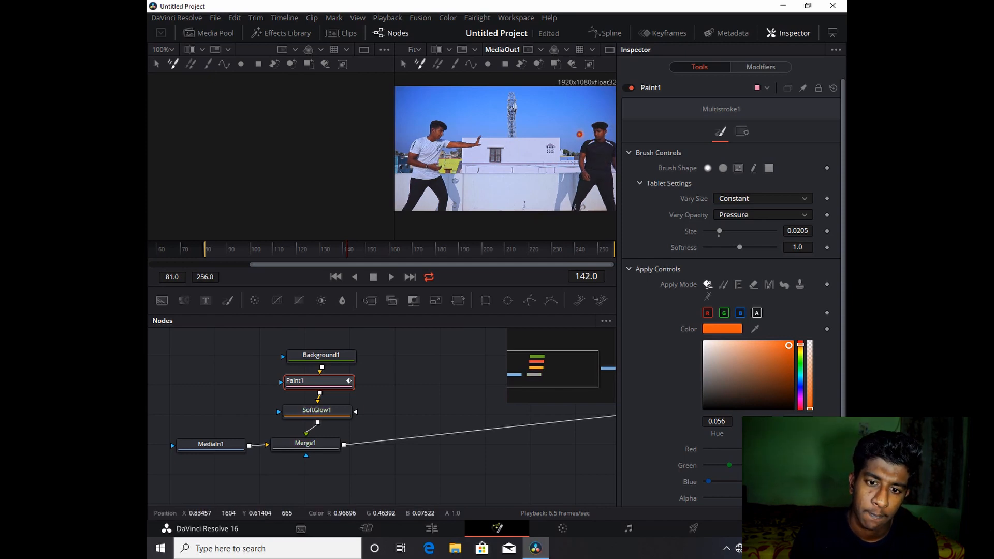
left_click(593, 112)
left_click(605, 111)
left_click(590, 159)
left_click(597, 172)
left_click(585, 150)
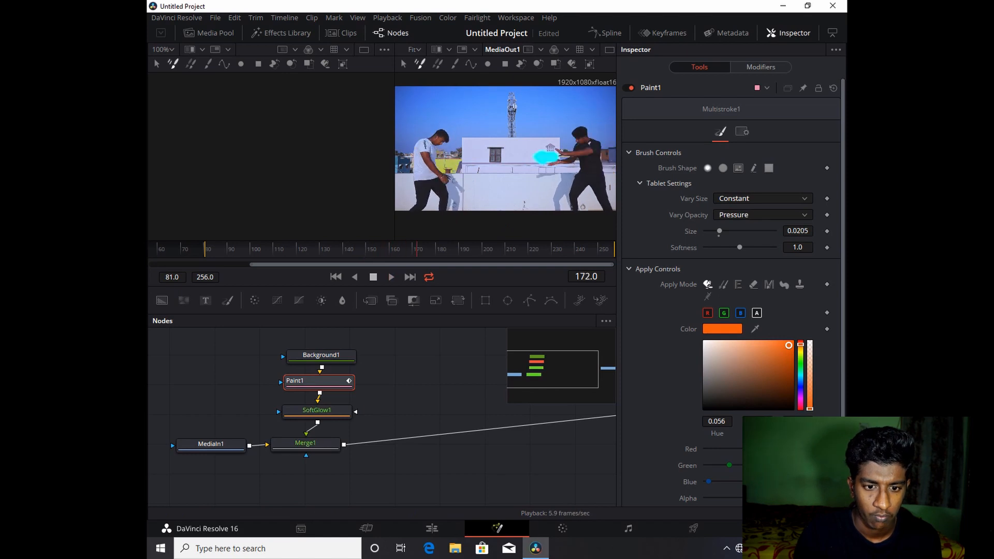
- Switch the paint color to cyan and paint a cyan beam between the dancers at frame 172
key("space")
left_click_drag(318, 381, 319, 382)
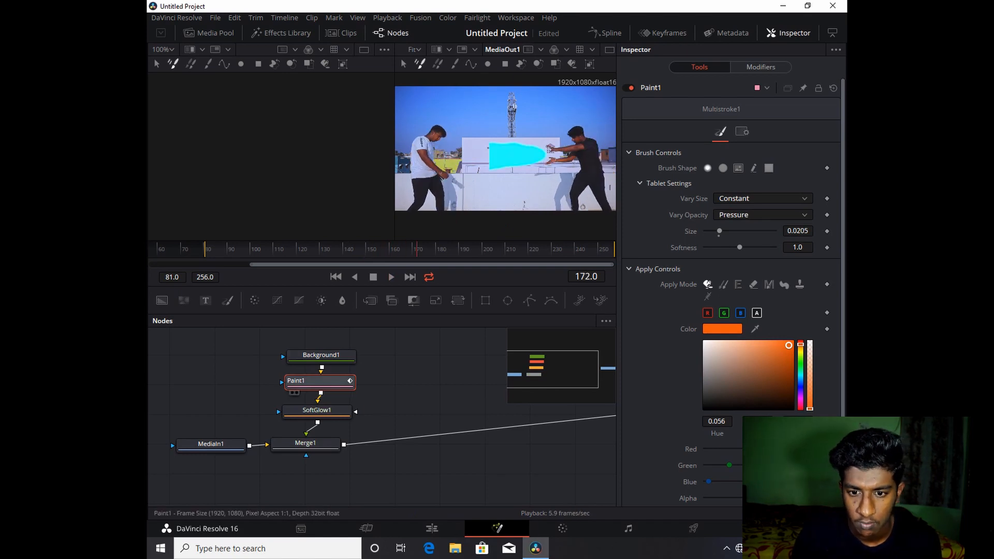
mouse_move(800, 344)
left_mouse_down()
mouse_move(800, 384)
mouse_move(800, 375)
left_mouse_up()
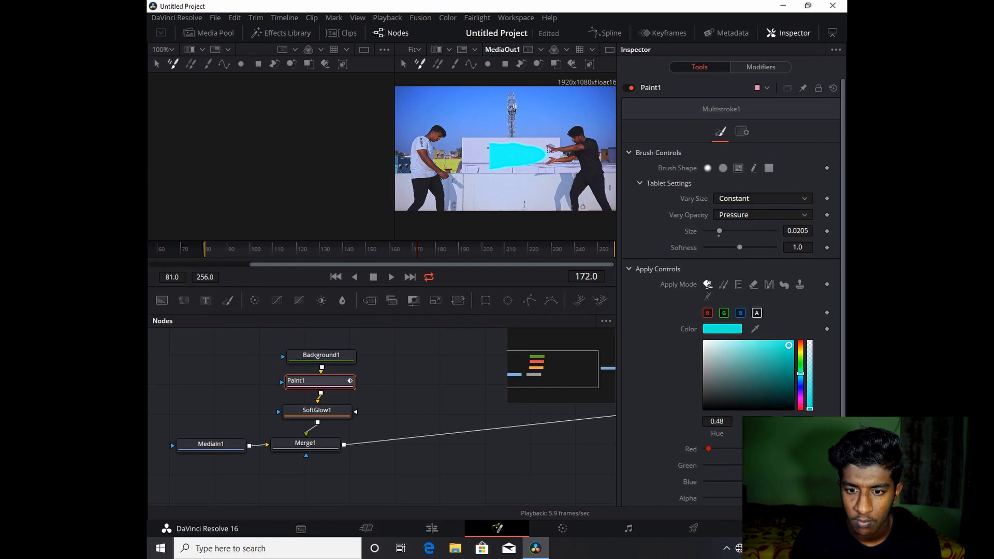
mouse_move(485, 144)
left_mouse_down()
mouse_move(486, 166)
mouse_move(489, 149)
left_mouse_up()
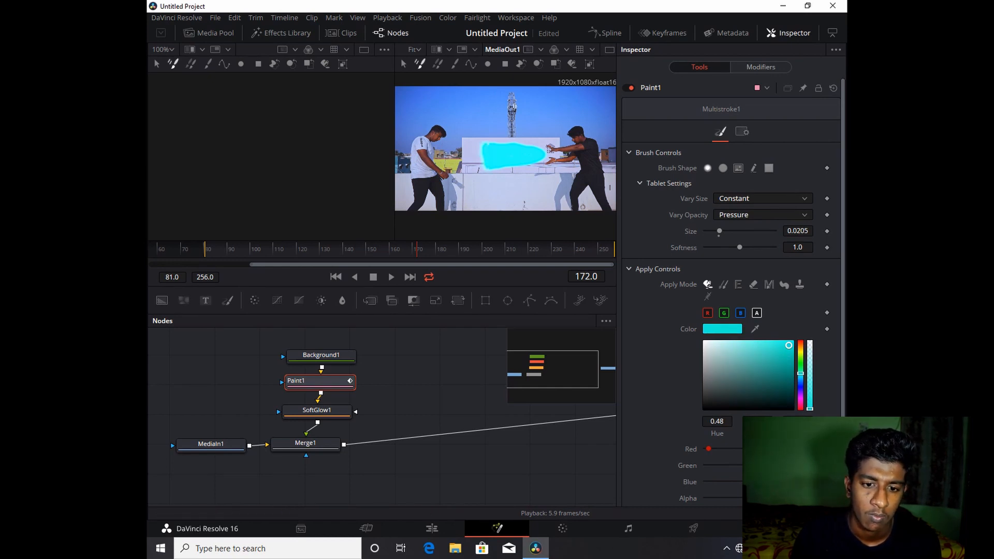
- Step back and forth through frames 172 to 175 to review the cyan beam
key("Left")
key("Right")
key("Right")
key("Left")
key("Right")
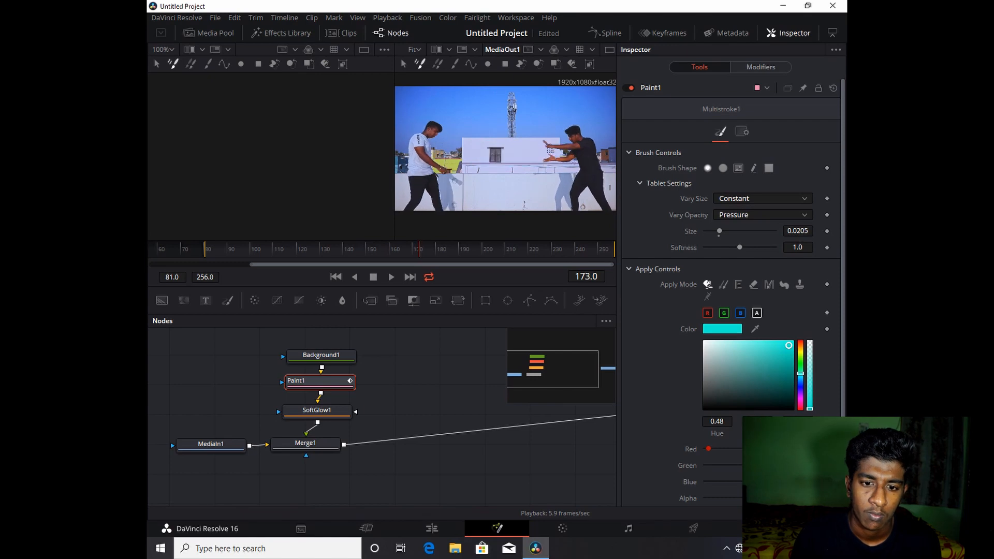
key("Left")
key("Left")
key("Left")
key("Left")
key("Left")
key("Left")
key("Left")
key("Left")
key("Left")
key("Left")
key("Left")
key("Left")
key("Left")
key("Left")
key("Left")
key("Left")
key("Left")
key("Left")
key("Left")
key("Left")
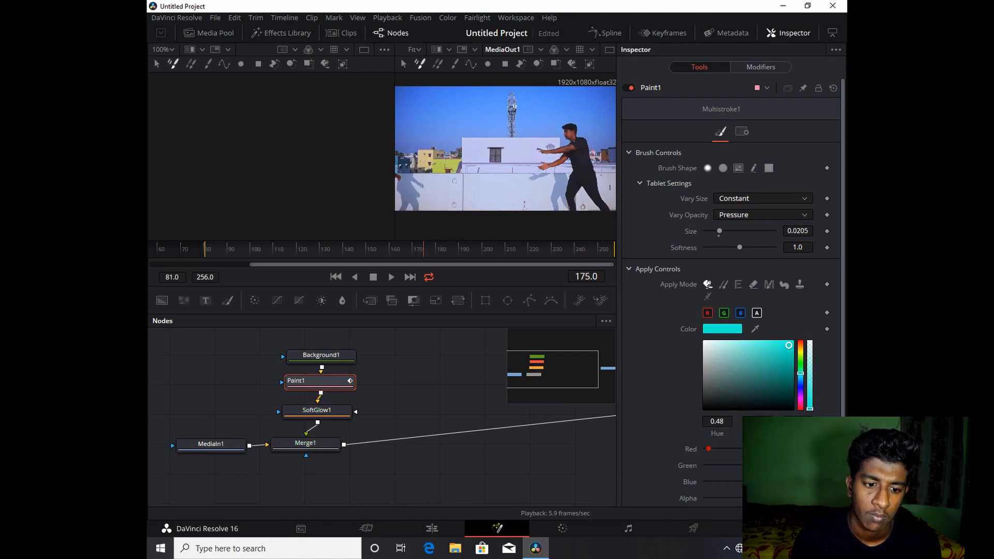
key("Right")
key("Right")
key("Right")
key("Right")
key("Right")
key("Right")
key("Right")
key("Right")
key("Right")
key("Right")
key("Right")
key("Right")
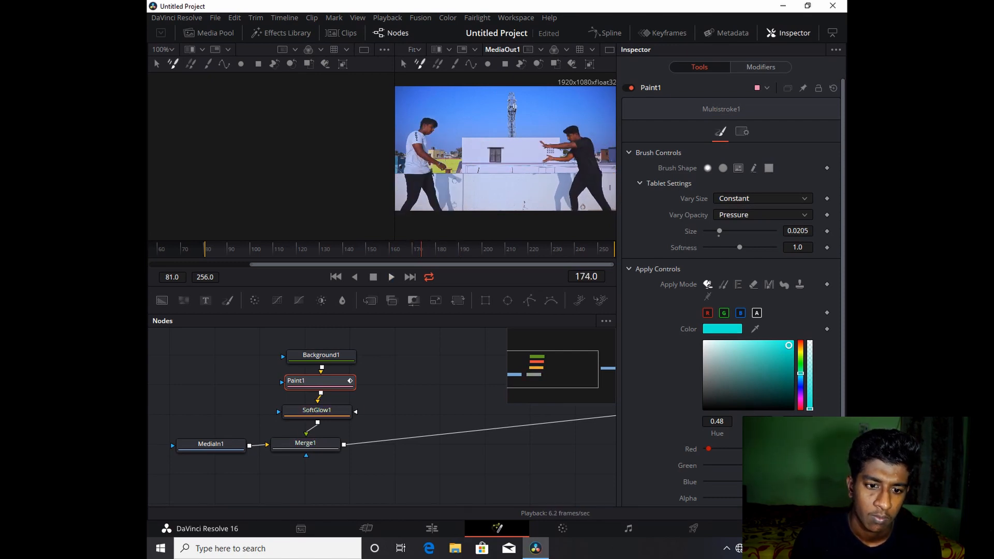
key("Left")
key("Left")
key("Left")
key("Left")
key("Left")
key("Left")
key("Left")
key("Left")
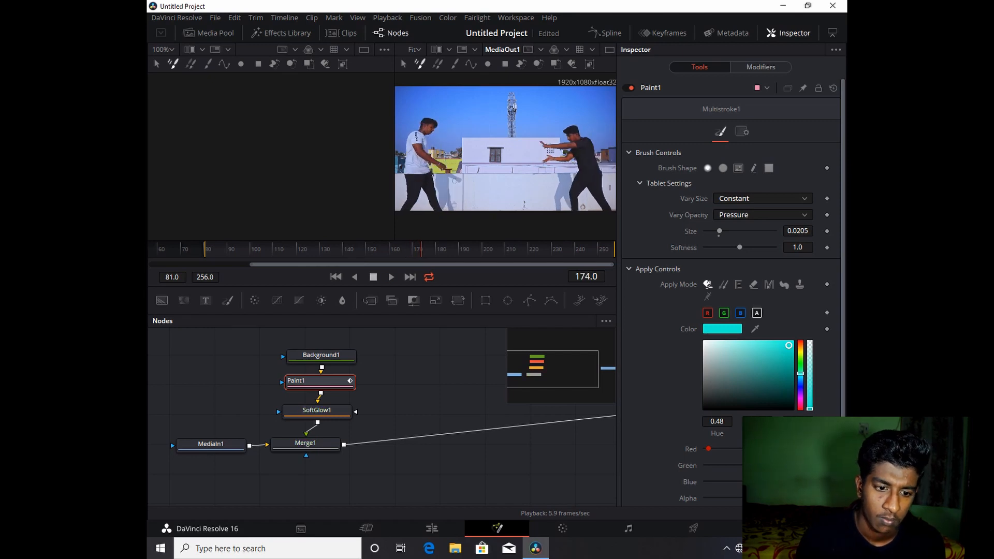
key("Right")
key("Right")
key("Right")
key("Right")
key("Right")
key("Right")
key("Right")
key("Right")
key("Right")
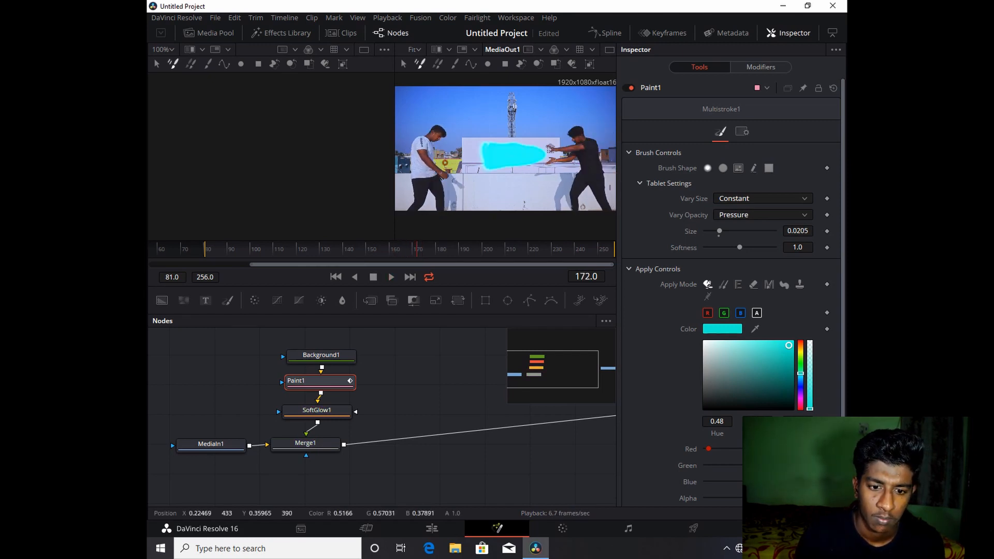
key("Right")
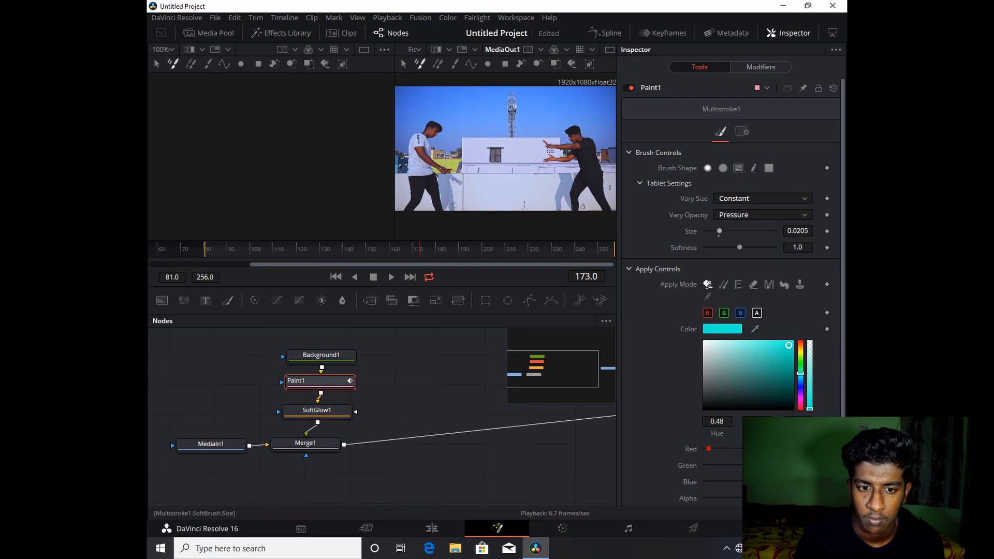
- Enlarge the brush to about 0.045 and paint the cyan beam toward the left dancer at frames 173 and 174
left_click_drag(718, 232, 736, 231)
mouse_move(490, 160)
left_mouse_down()
mouse_move(540, 150)
mouse_move(457, 155)
mouse_move(465, 165)
mouse_move(455, 155)
mouse_move(470, 141)
mouse_move(532, 148)
mouse_move(466, 152)
left_mouse_up()
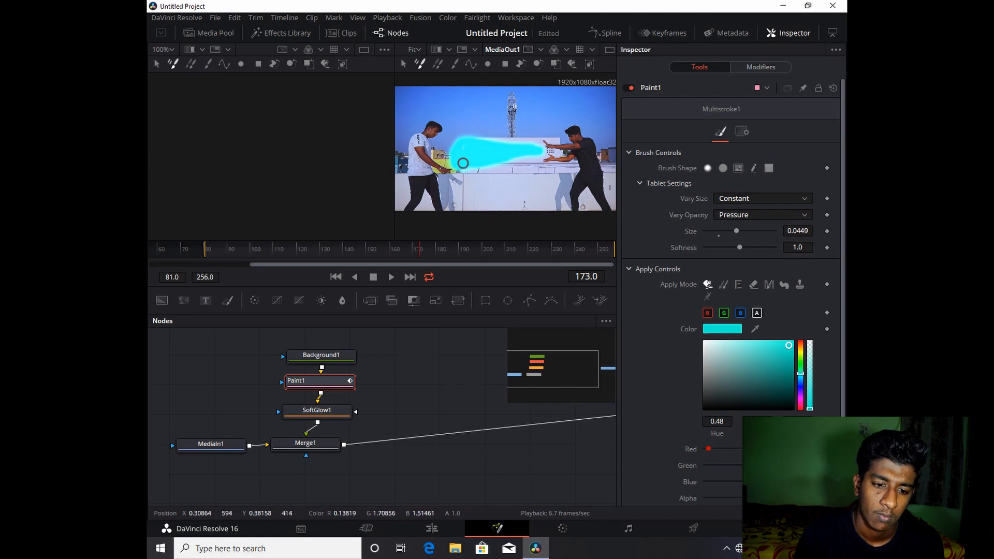
key("Right")
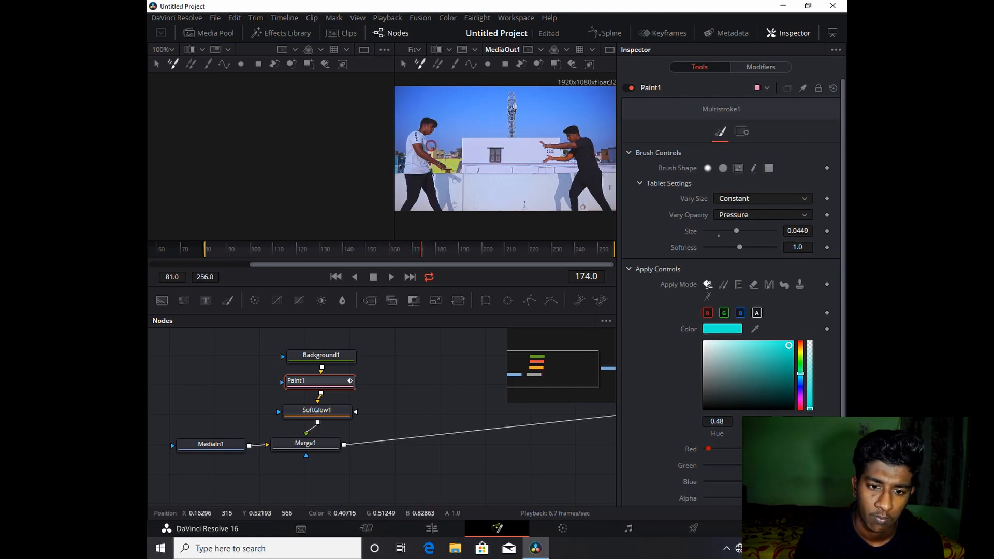
mouse_move(431, 146)
left_mouse_down()
mouse_move(539, 153)
mouse_move(439, 152)
mouse_move(486, 151)
mouse_move(445, 148)
mouse_move(471, 140)
left_mouse_up()
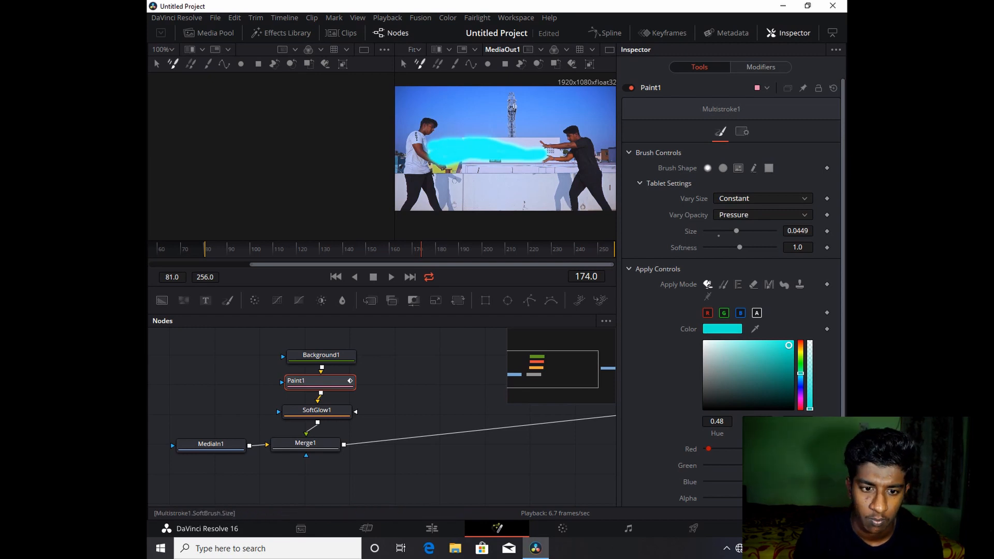
- Shrink the brush to about 0.01 and paint small cyan sparks near the left dancer at frames 174 and 175
left_click_drag(736, 231, 712, 231)
left_click(442, 125)
left_click(454, 129)
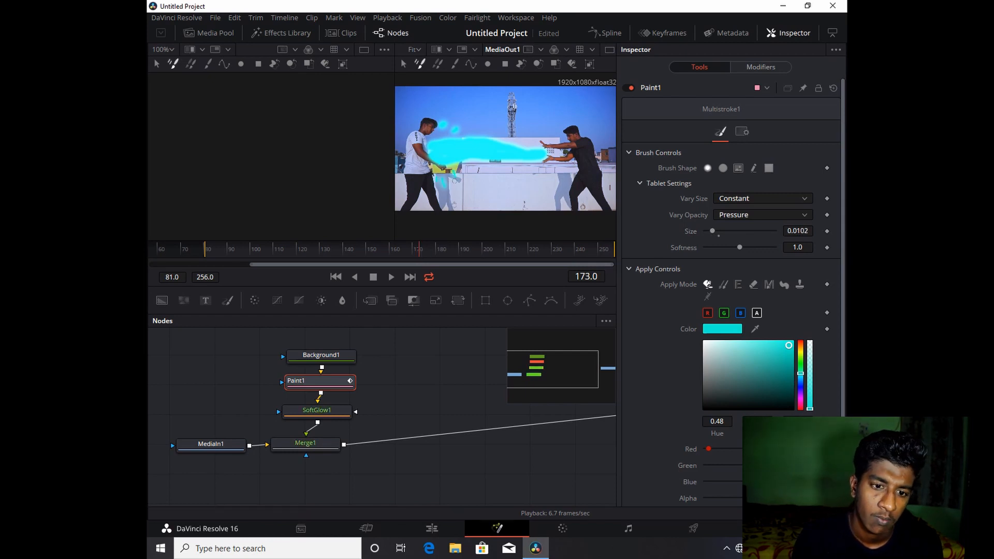
key("Right")
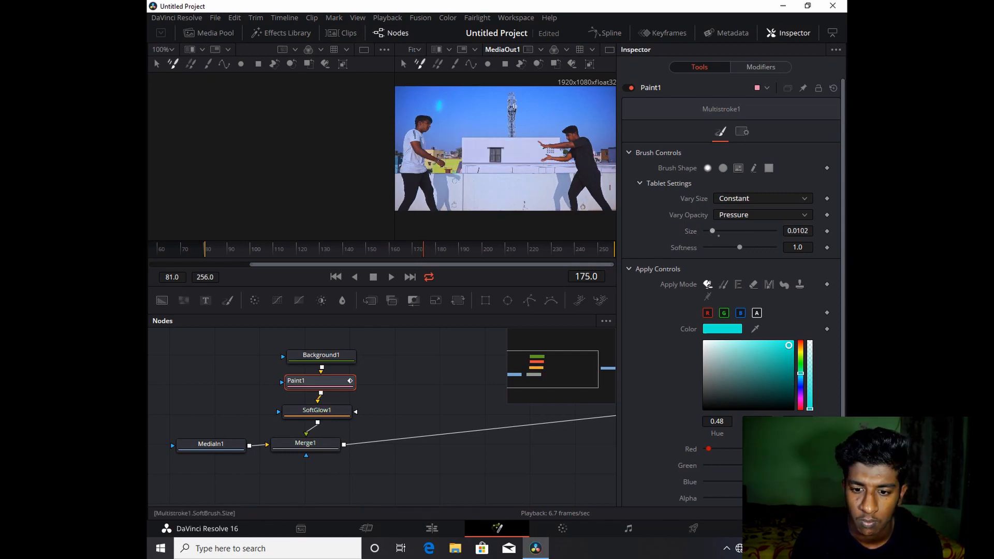
left_click(450, 113)
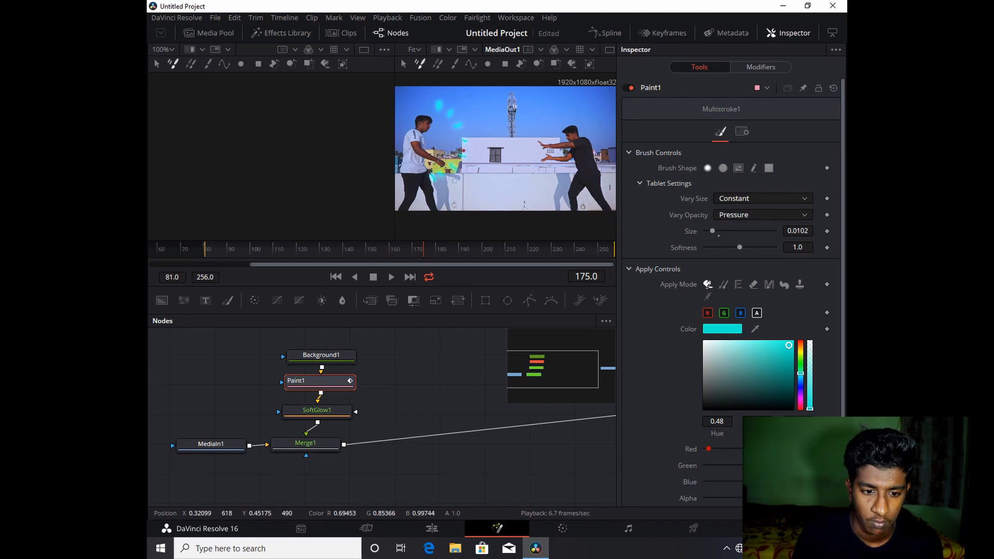
- Paint a small cyan streak near the left dancer's hands at frame 177
key("Right")
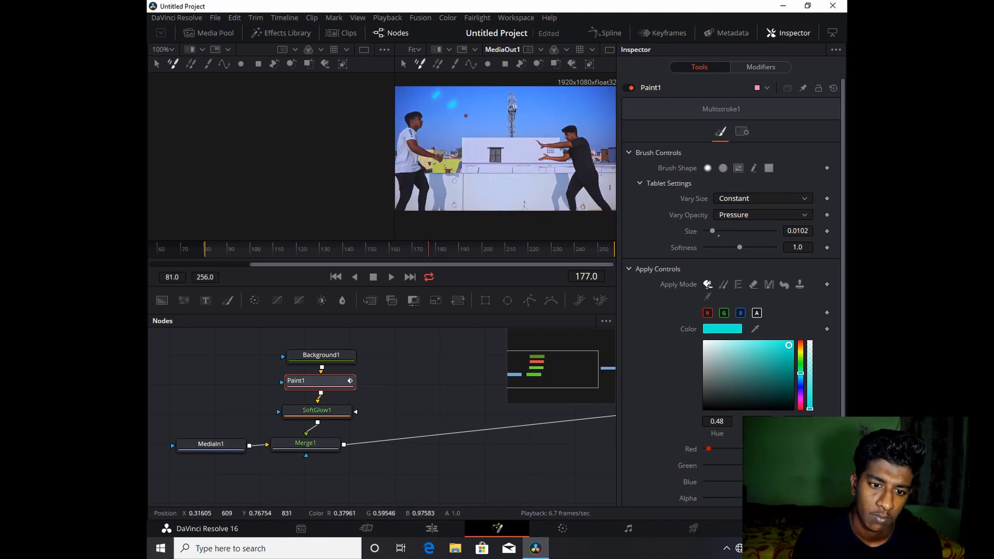
left_click_drag(459, 177, 434, 185)
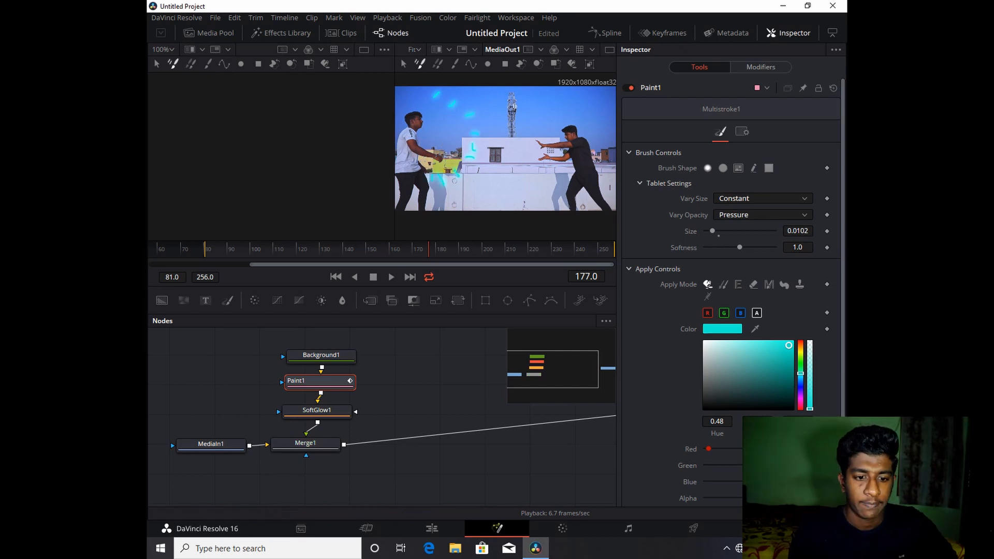
key("Right")
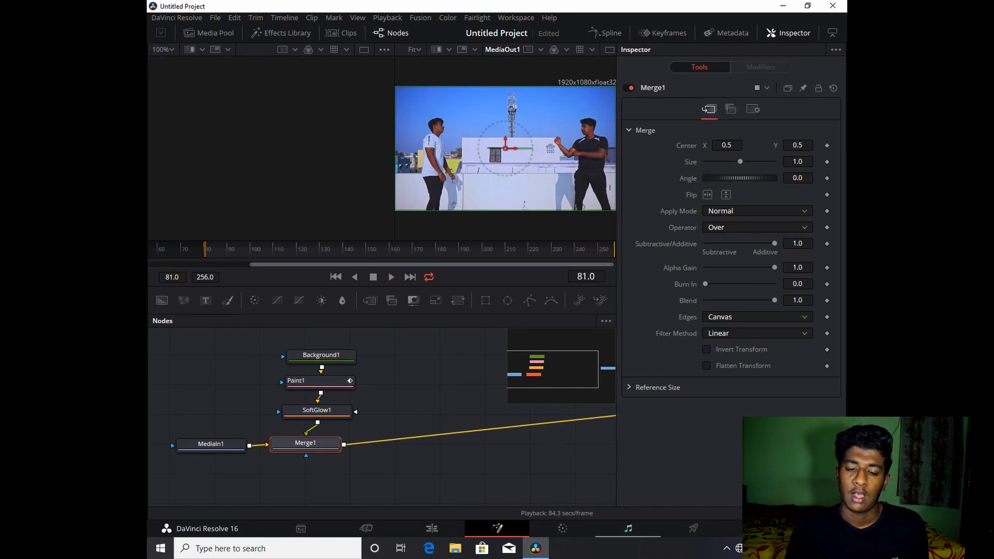
- Go to the Deliver page, name the render file glow and set its location to the F: drive
left_click(693, 527)
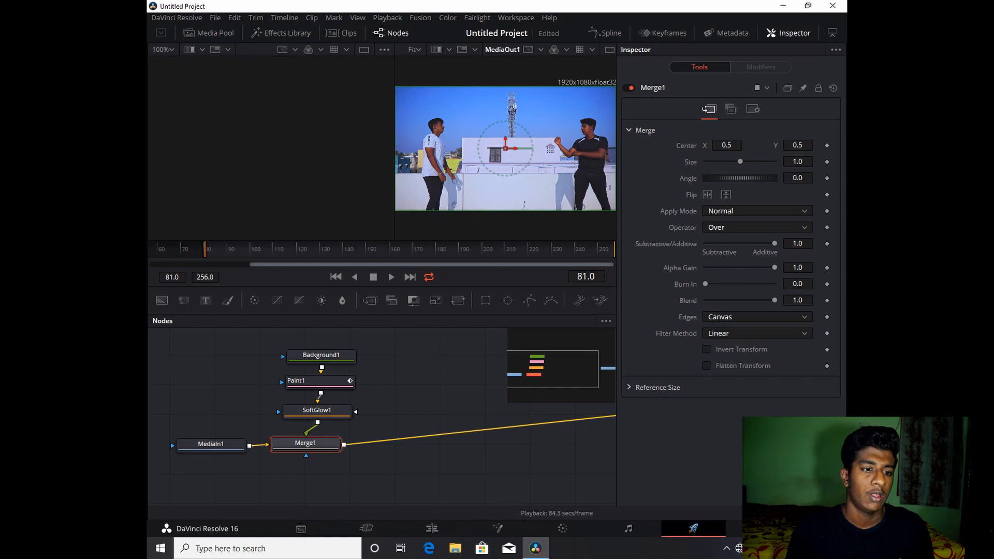
left_click(264, 125)
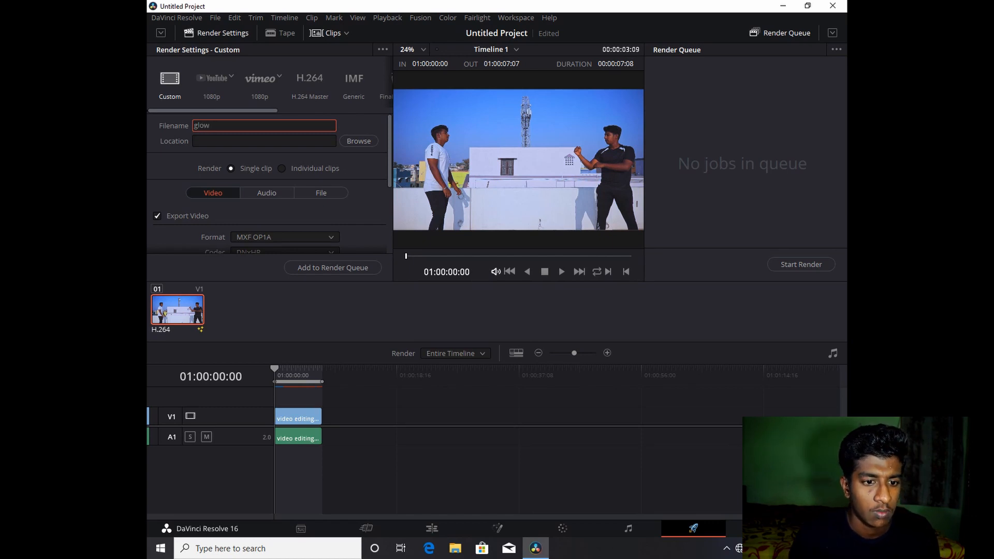
left_click(358, 141)
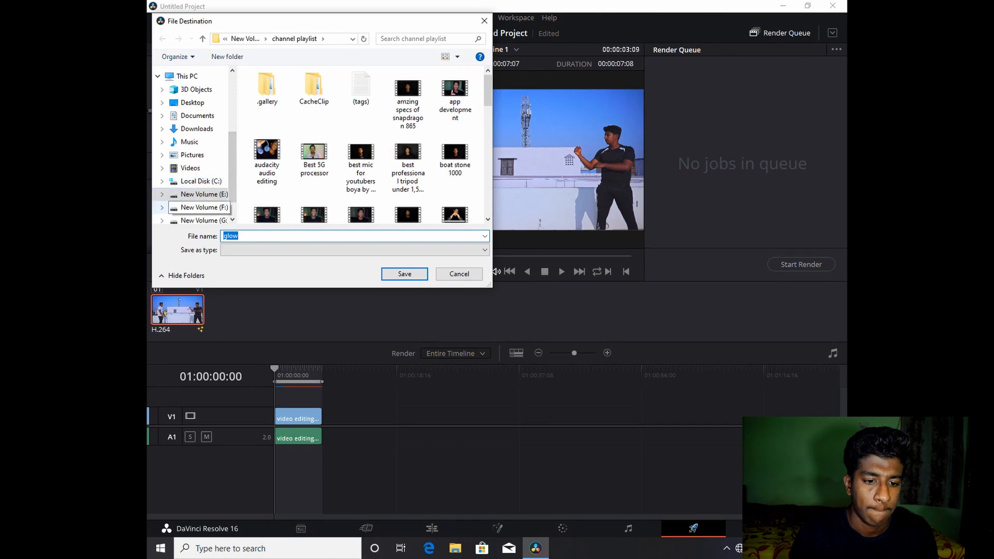
left_click(203, 208)
left_click(404, 273)
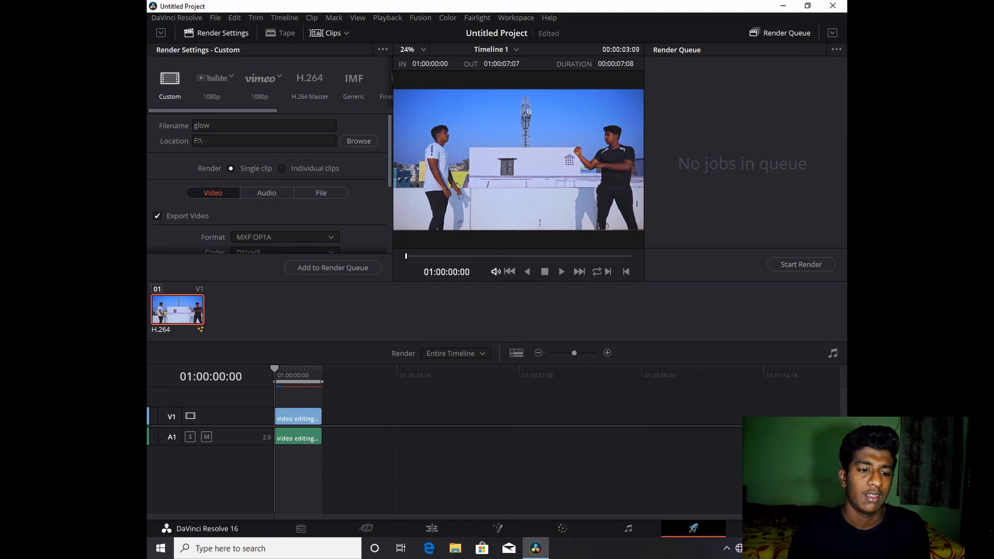
- Render the timeline as an MP4 file by adding it to the render queue and starting the render
left_click(285, 237)
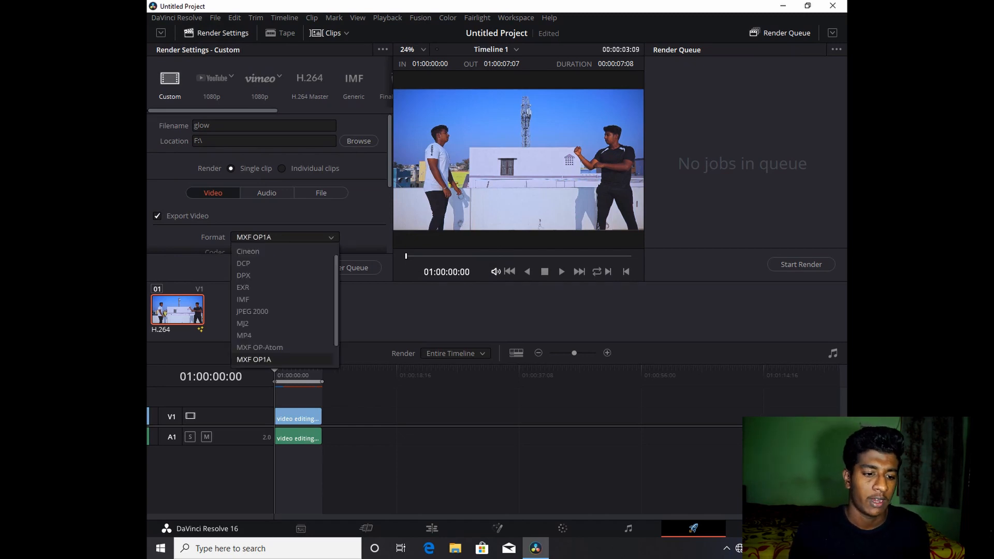
left_click(244, 334)
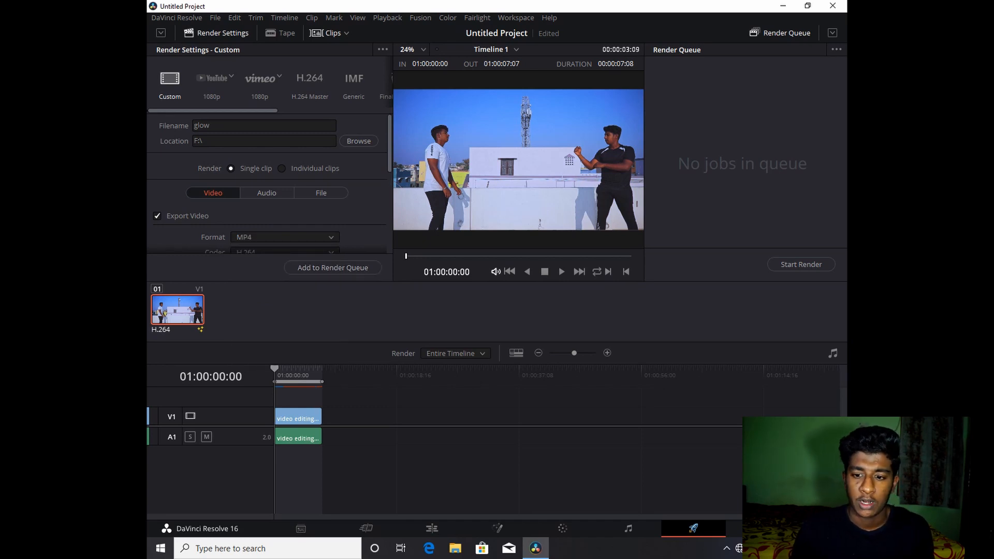
left_click(332, 267)
left_click(801, 264)
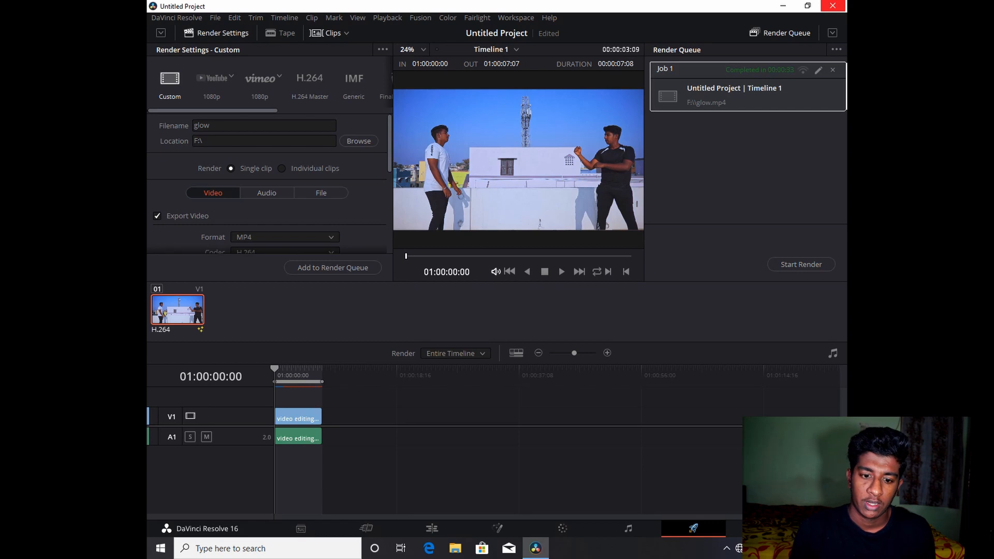
- Close DaVinci Resolve without saving the project
left_click(832, 6)
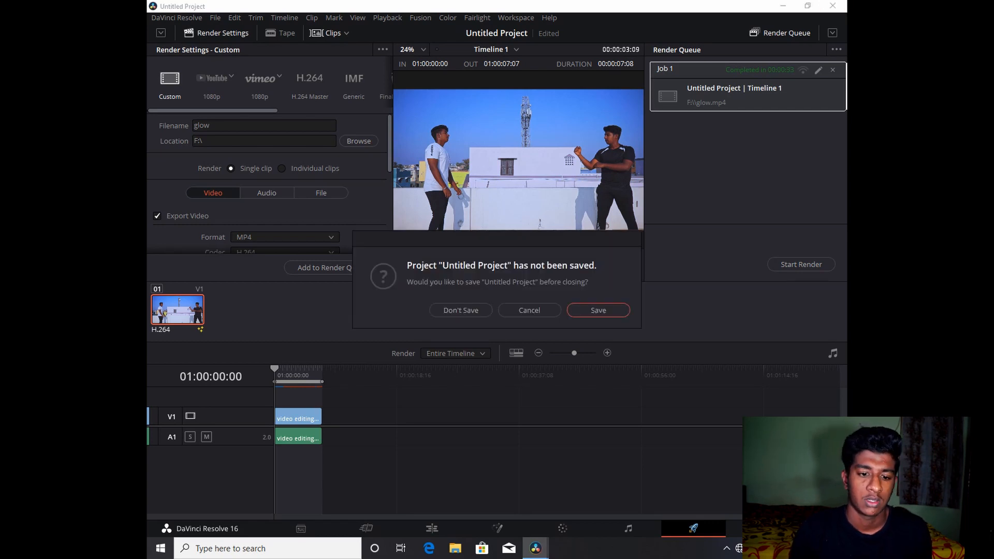
left_click(461, 310)
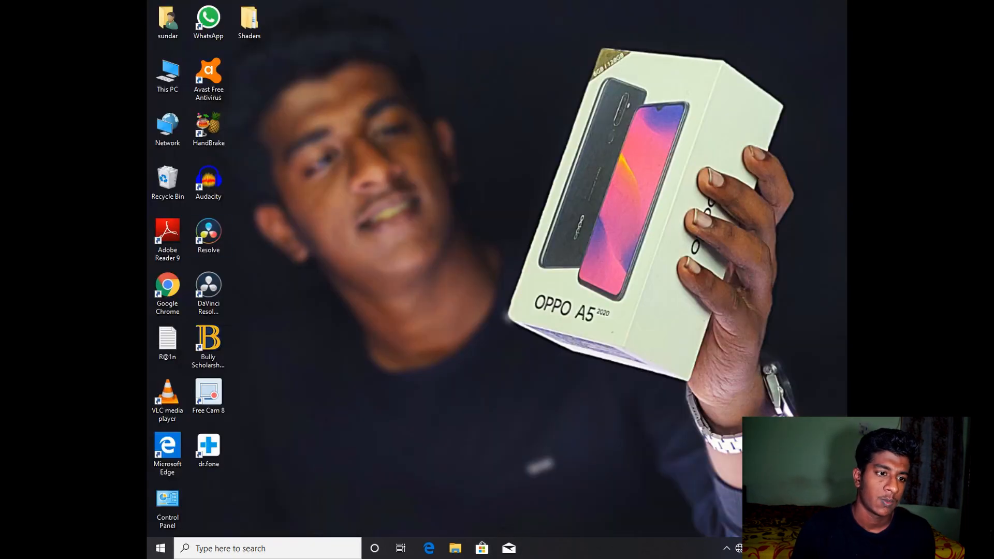
- Open This PC in File Explorer, go to the F: drive and play the rendered glow video
right_click(284, 146)
left_click(313, 178)
double_click(167, 75)
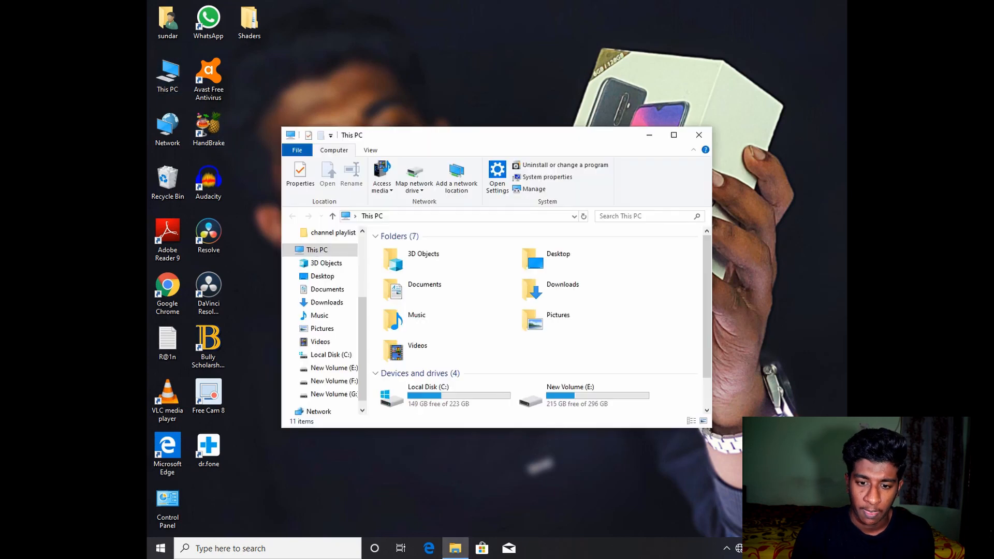
left_click(673, 135)
left_click(588, 203)
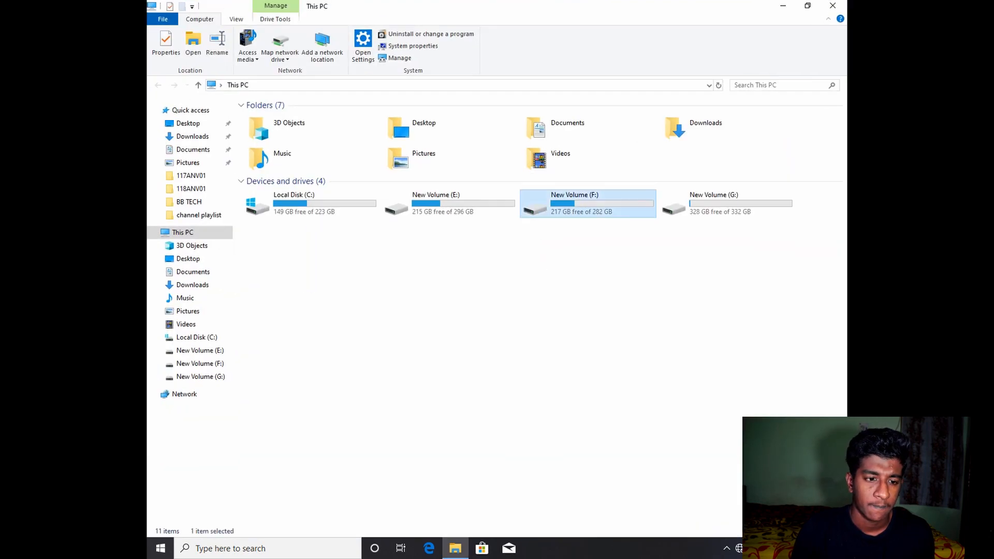
double_click(587, 204)
double_click(264, 164)
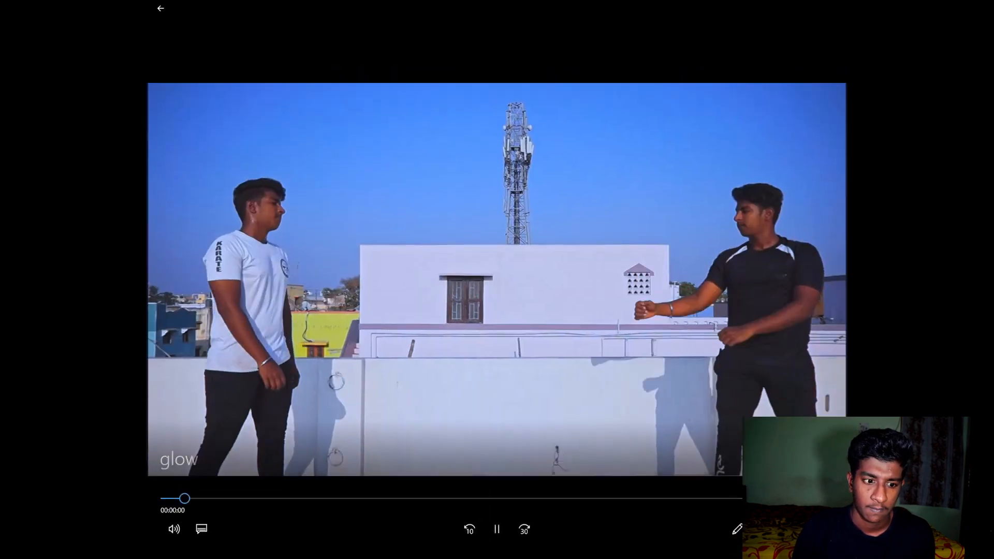